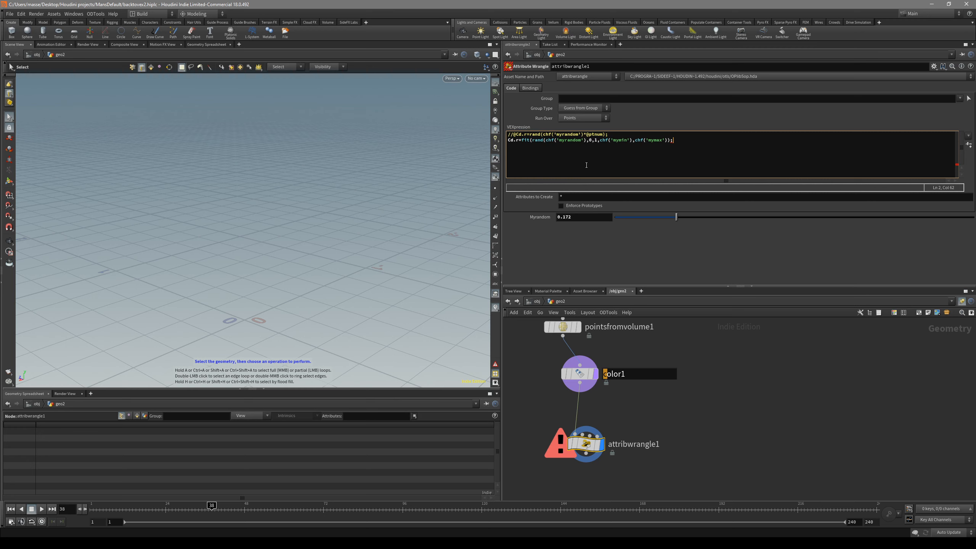
- Correct the fit() line in the wrangle by prefixing Cd.r with @ and closing the rand() call after chf('myrandom')
left_click(507, 140)
type("@")
left_click(598, 140)
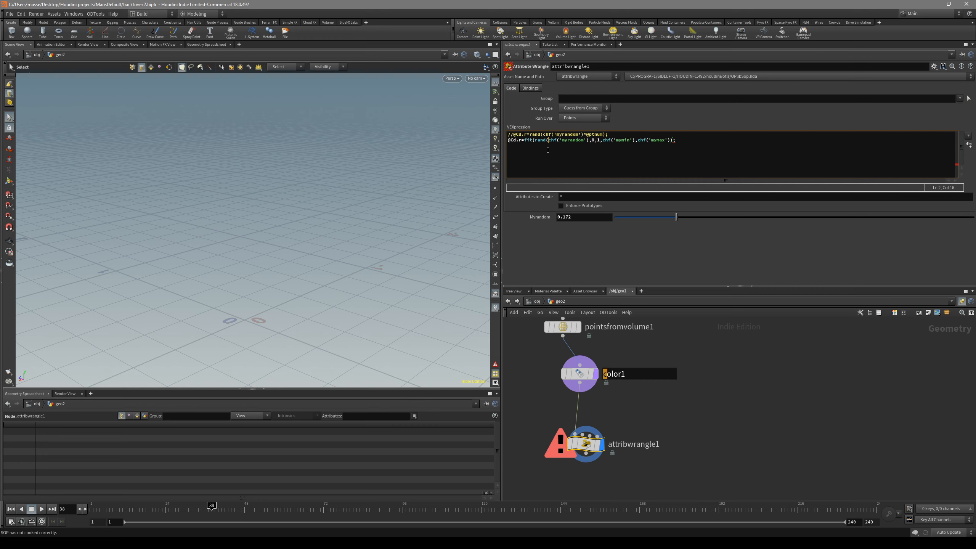
left_click(590, 142)
type(")")
key("Escape")
left_click_drag(362, 218, 333, 201)
key("s")
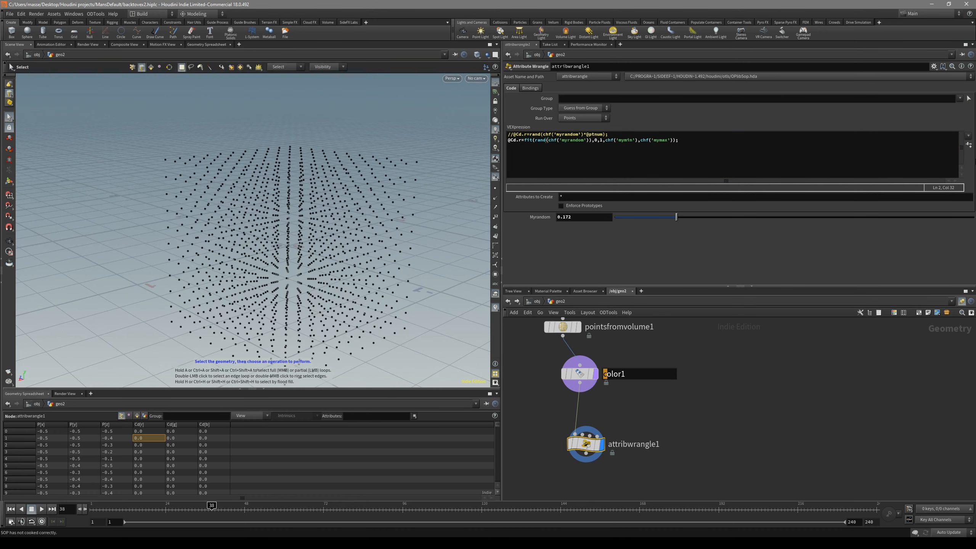
- Create the missing mymin and mymax channel parameters, and set Mymin to about 0.029 and Mymax to 1
left_click(968, 145)
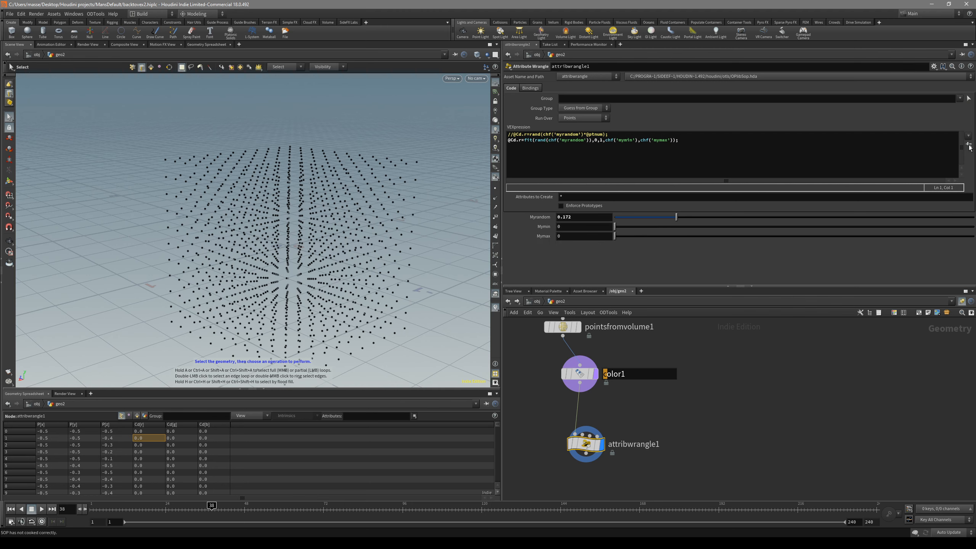
left_click_drag(615, 226, 740, 237)
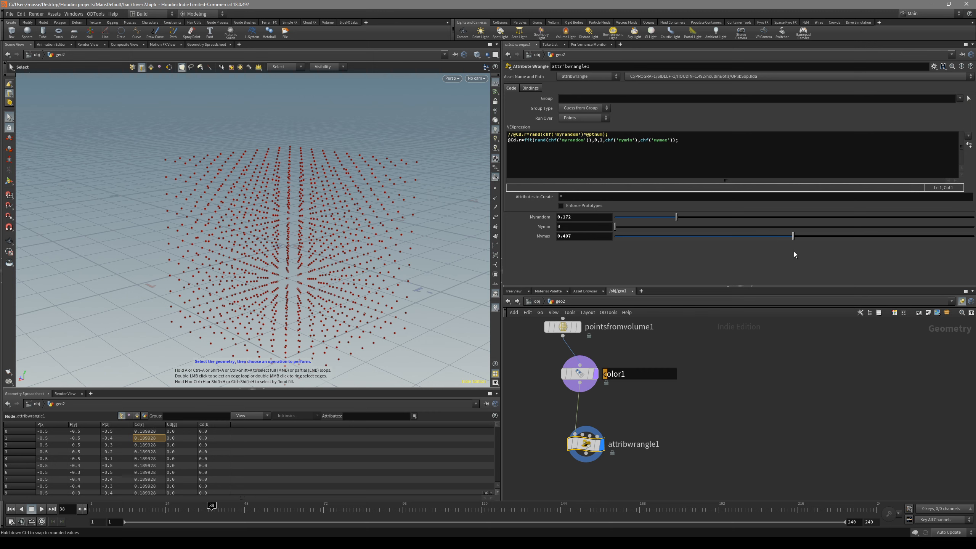
left_click_drag(748, 235, 809, 244)
left_click_drag(326, 230, 307, 237, "alt")
left_click_drag(681, 234, 638, 231)
left_click_drag(836, 236, 949, 235)
left_click_drag(654, 227, 674, 217)
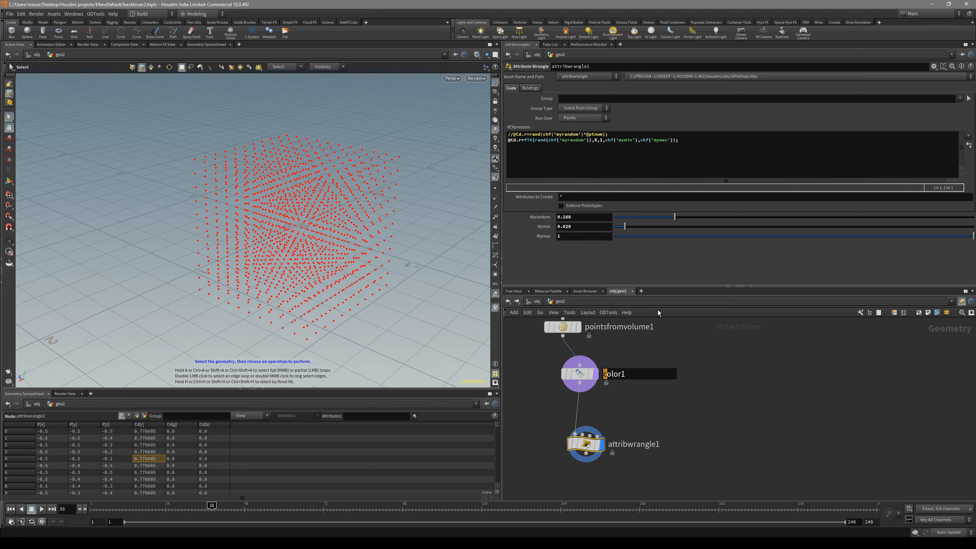
- Vary Myrandom and Mymin, comparing the points' red values in the spreadsheet with the rand() part of the expression
left_click_drag(683, 218, 687, 218)
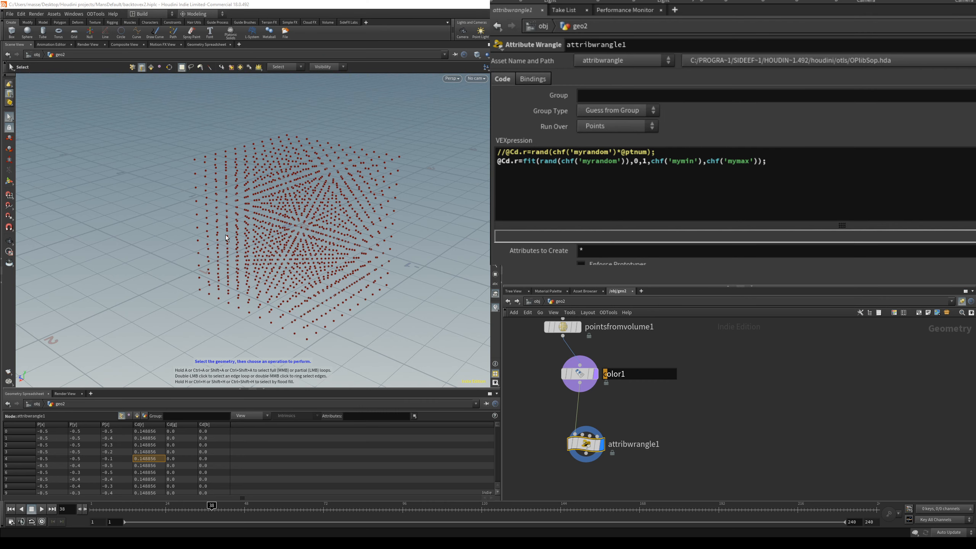
mouse_move(663, 227)
left_mouse_down()
mouse_move(782, 227)
mouse_move(641, 227)
mouse_move(664, 227)
left_mouse_up()
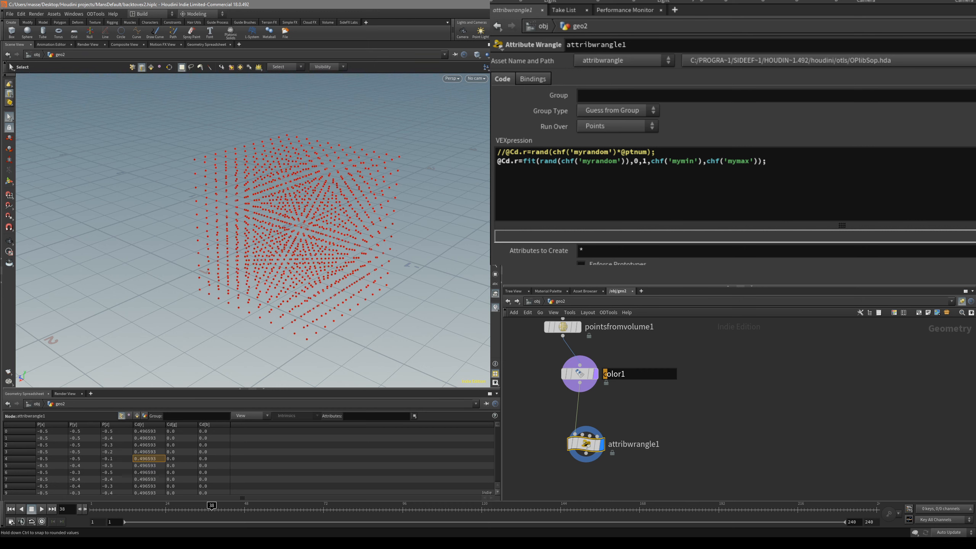
left_click(643, 192)
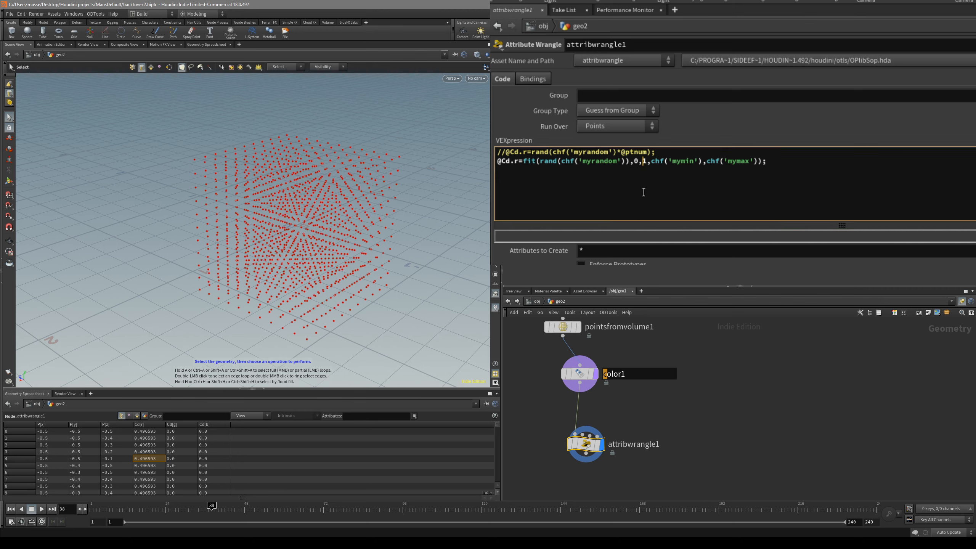
left_click(653, 201)
left_click(40, 453)
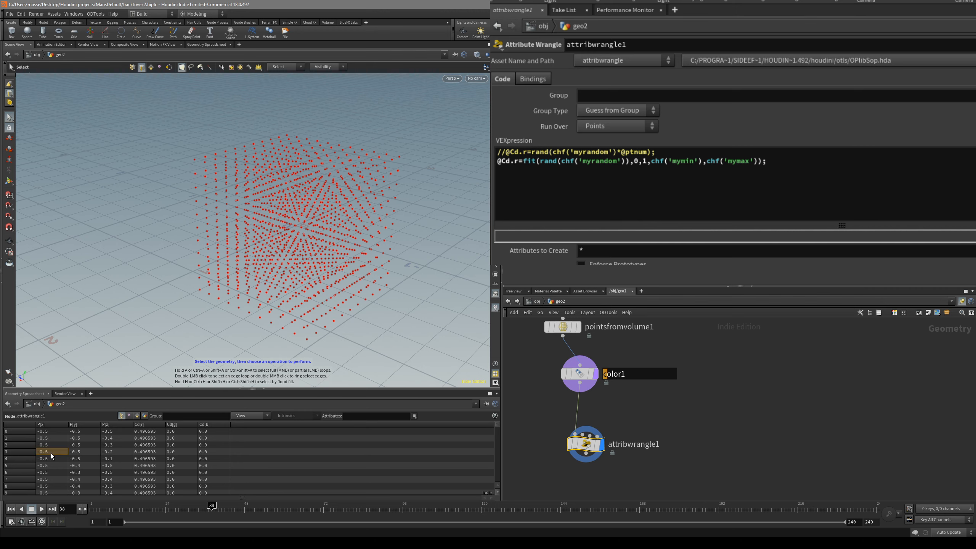
left_click(26, 447)
left_click(598, 188)
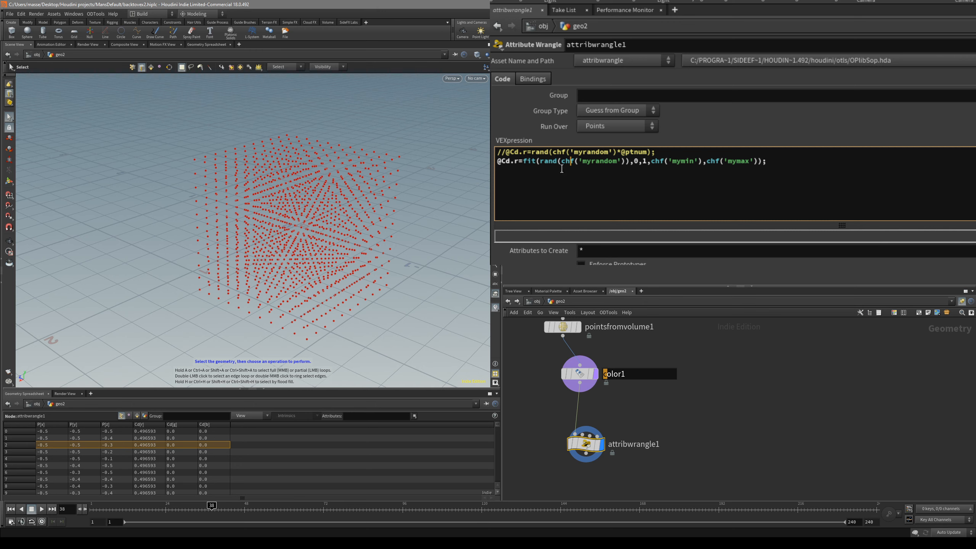
left_click_drag(557, 161, 584, 162)
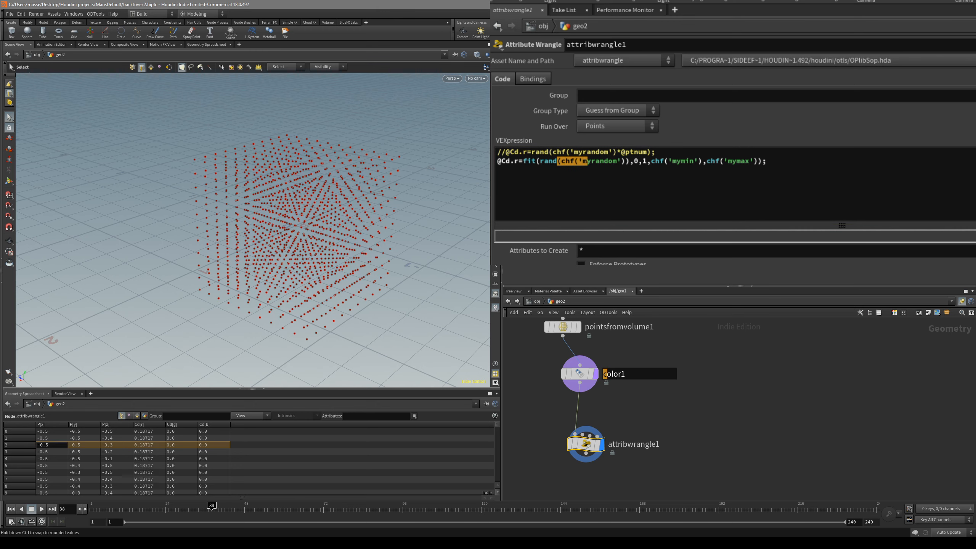
left_click(617, 182)
key("Right")
key("Right")
key("Delete")
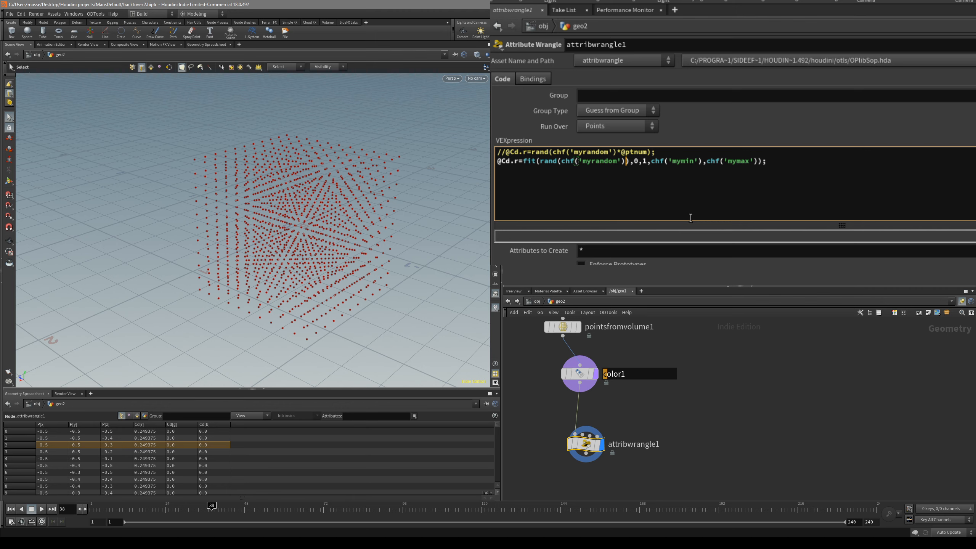
type("8")
key("BackSpace")
type("*@ptnum")
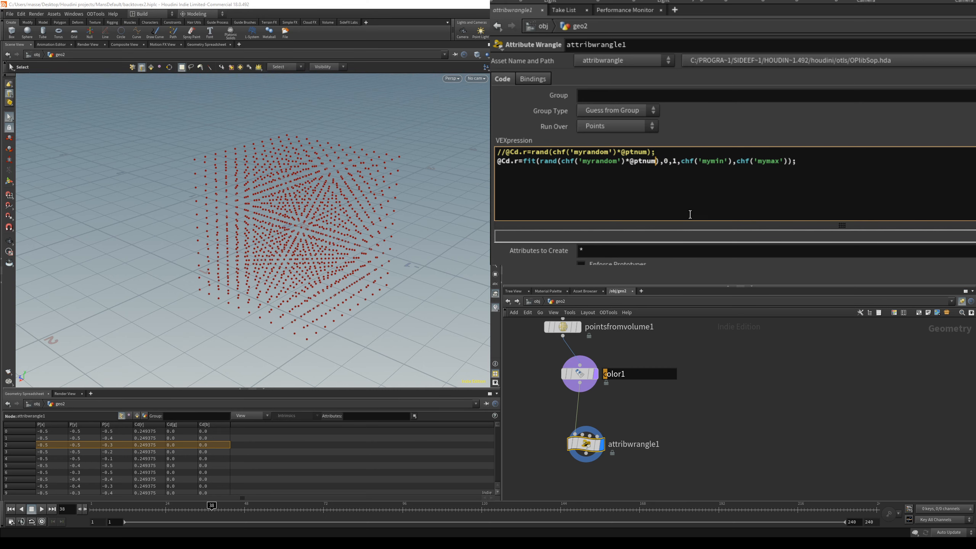
left_click(620, 181)
left_click(655, 181)
- Vary the Myrandom slider and examine how the red values are distributed across the point cube and in the spreadsheet
mouse_move(395, 177)
left_click_drag(395, 177, 404, 198, "alt")
left_click_drag(630, 217, 669, 217)
left_click_drag(323, 235, 292, 200, "alt")
right_click_drag(292, 200, 394, 175, "alt")
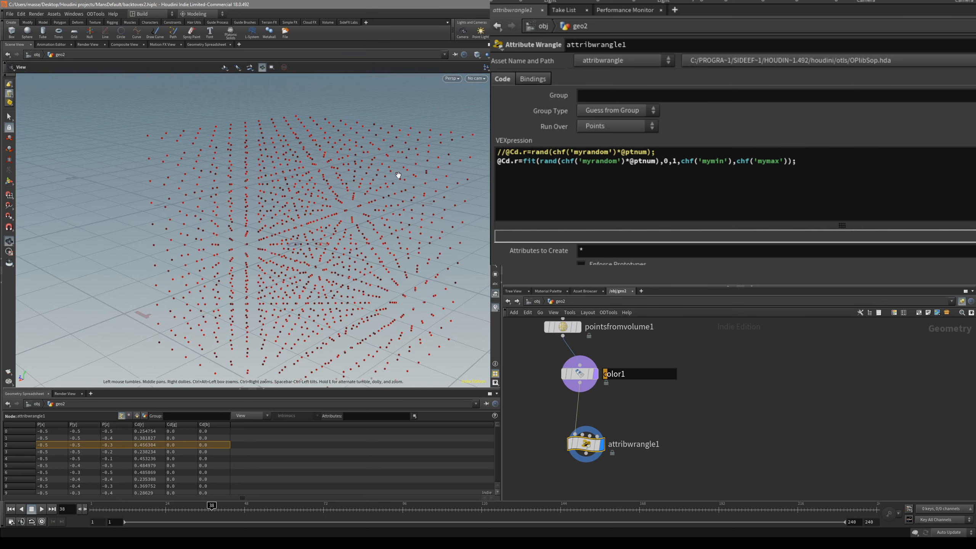
left_click_drag(669, 217, 706, 217)
left_click_drag(332, 234, 277, 293, "alt")
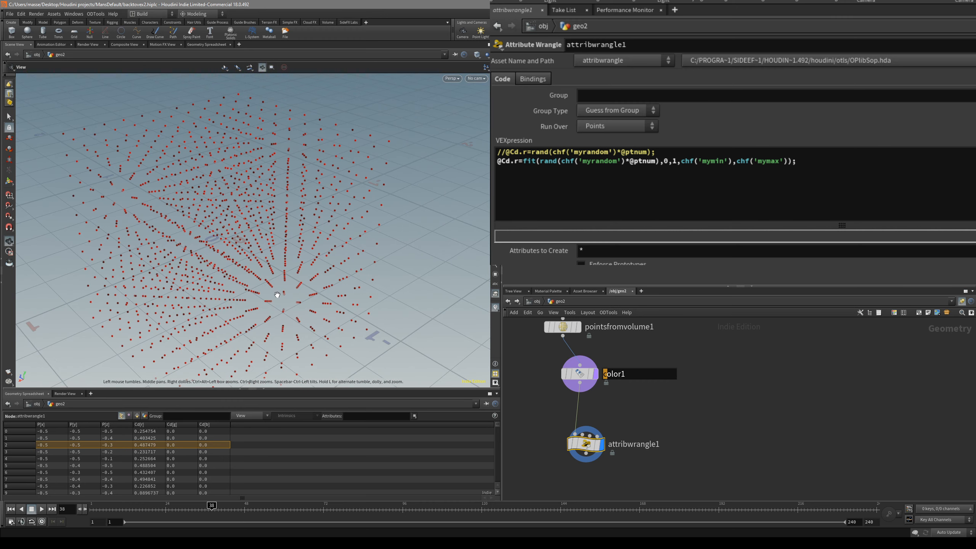
left_click_drag(707, 217, 728, 217)
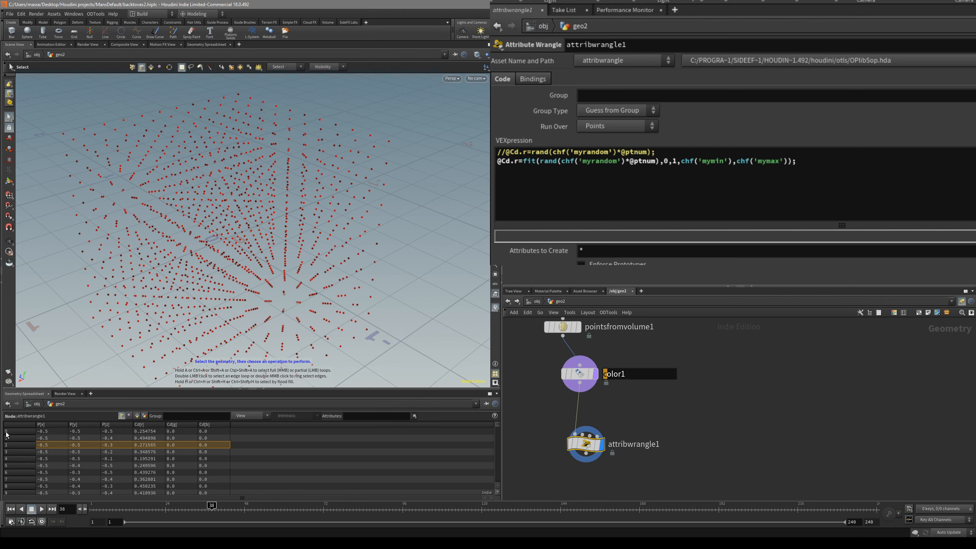
left_click_drag(710, 219, 722, 220)
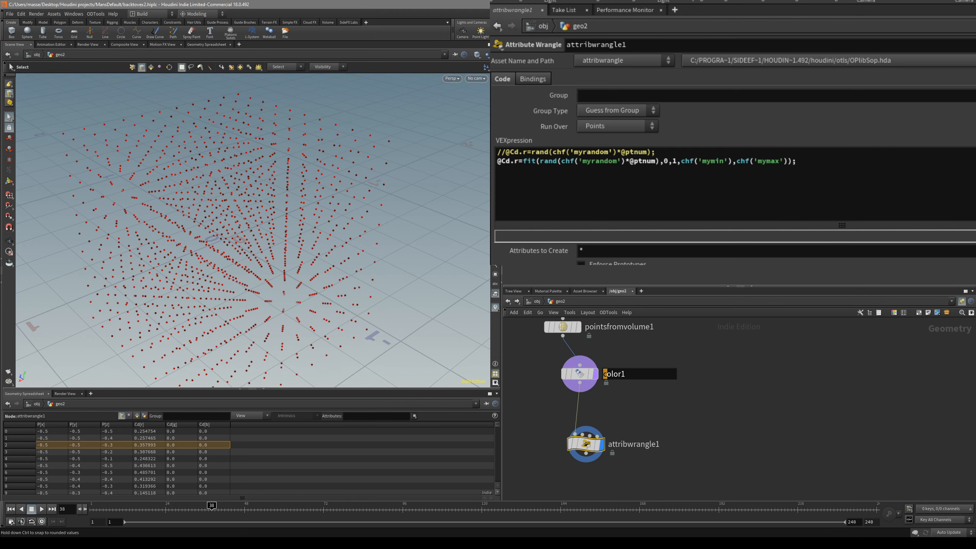
left_click_drag(722, 218, 738, 218)
left_click(655, 162)
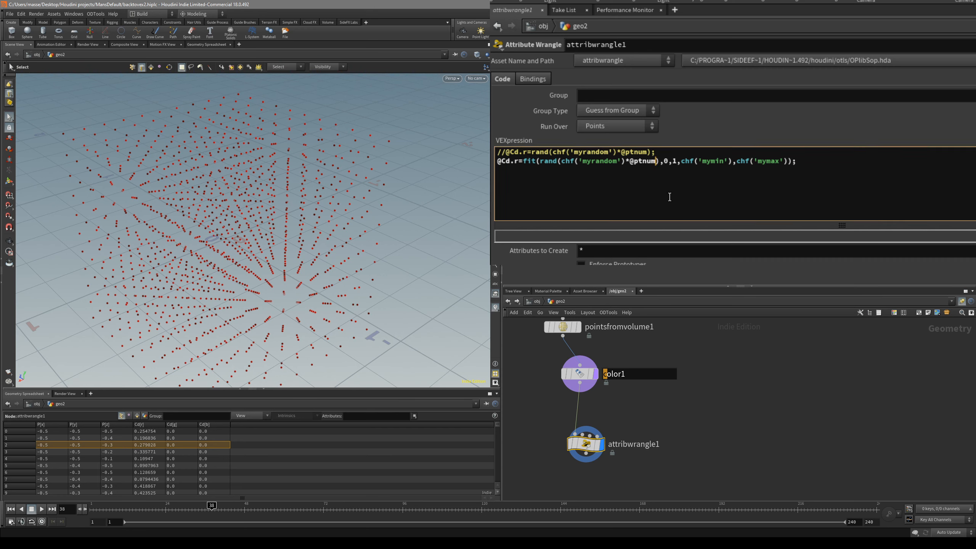
type("+1")
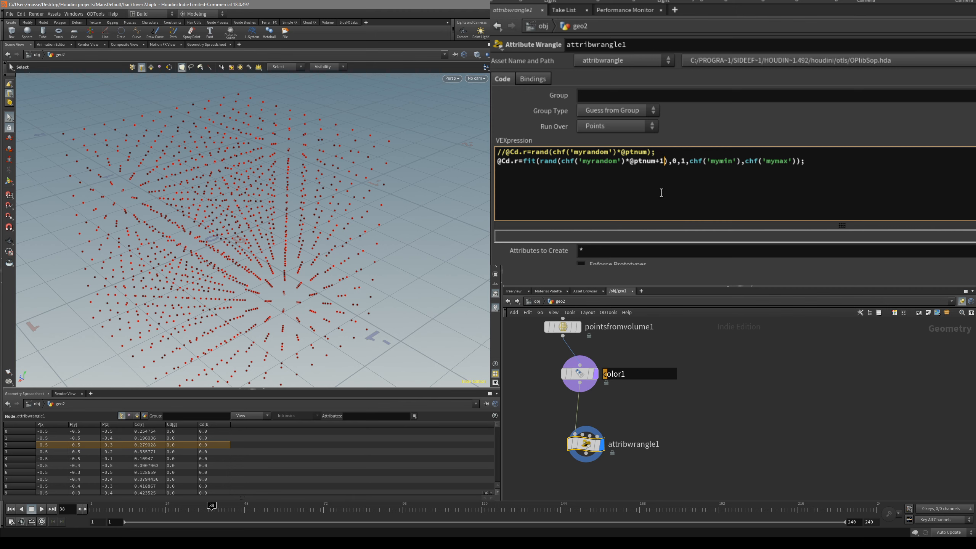
key("Left")
key("Left")
key("Left")
key("Left")
key("Left")
key("Left")
key("Left")
key("Left")
type("(")
key("Right")
key("Right")
key("Right")
key("Right")
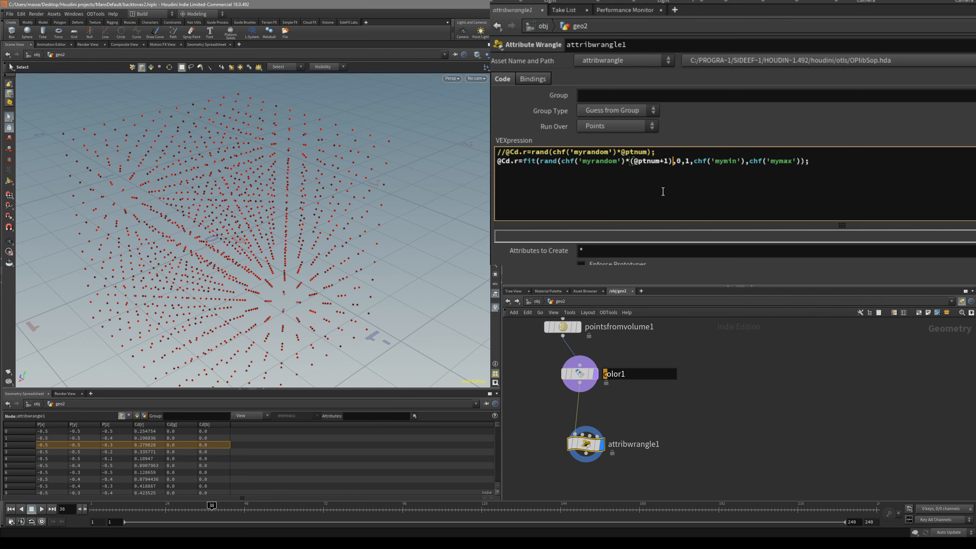
key("Right")
key("Right")
key("Right")
key("Right")
type(")")
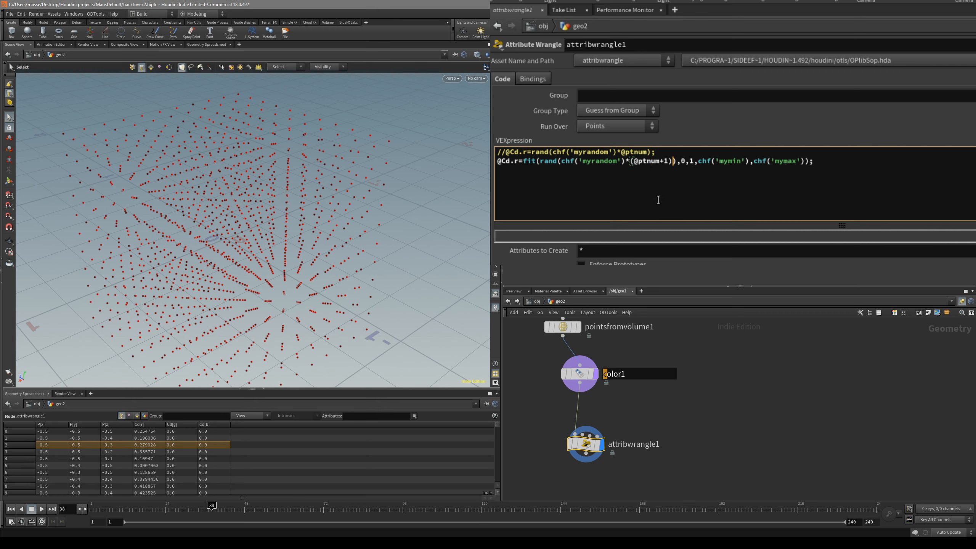
left_click(628, 170)
key("Left")
key("Left")
key("Left")
key("Left")
key("Left")
- Adjust the wrangle's channel sliders and examine how the red value of each point, including point 0, responds
left_click_drag(402, 192, 423, 169, "alt")
left_click_drag(630, 222, 652, 222)
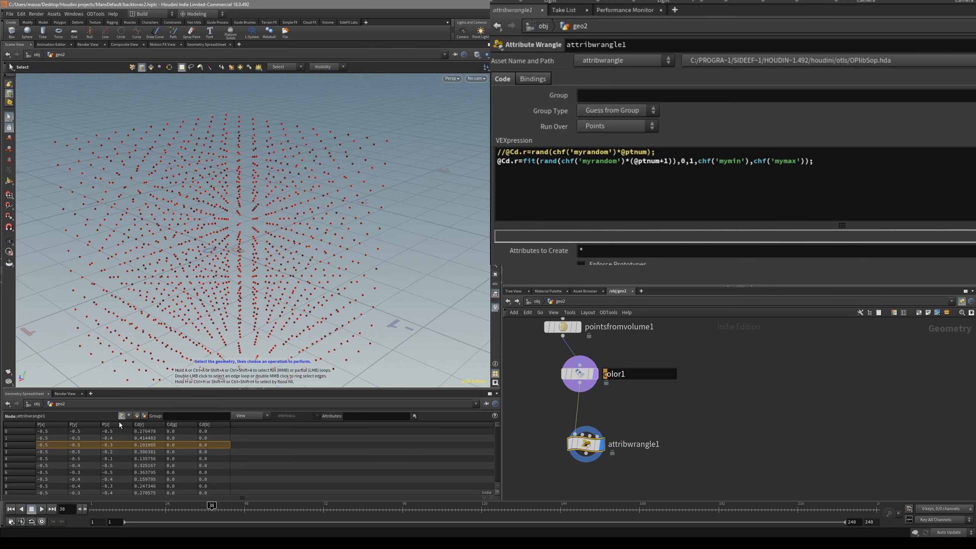
left_click_drag(711, 222, 811, 223)
left_click_drag(292, 222, 230, 226, "alt")
left_click(531, 165)
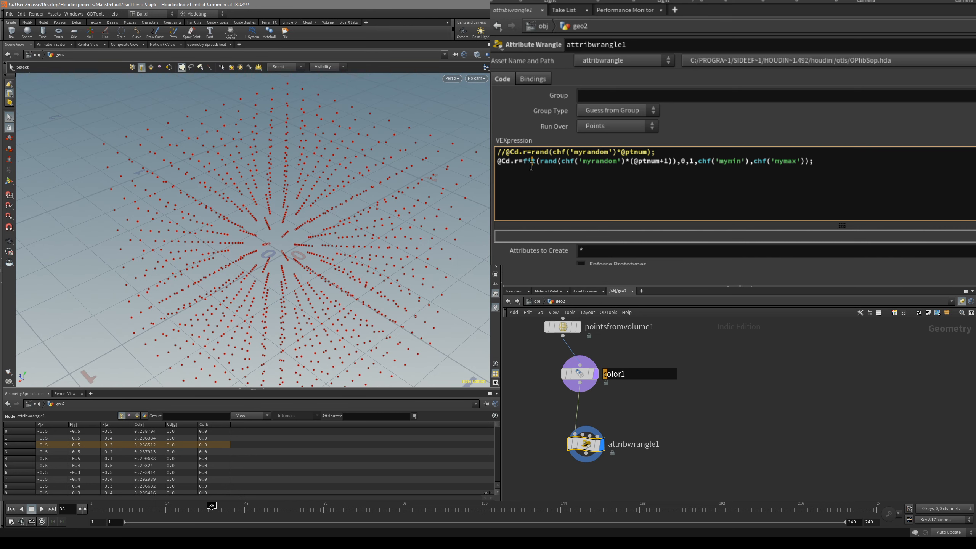
left_click(518, 172)
key("BackSpace")
key("BackSpace")
- Raise the Mymin and Mymax sliders to brighten the points' grey range, comparing their Cd values in the spreadsheet
left_click_drag(376, 213, 346, 225, "alt")
left_click_drag(673, 232, 656, 232)
left_click_drag(719, 242, 938, 242)
left_click(150, 446)
left_click(151, 453)
left_click(155, 448)
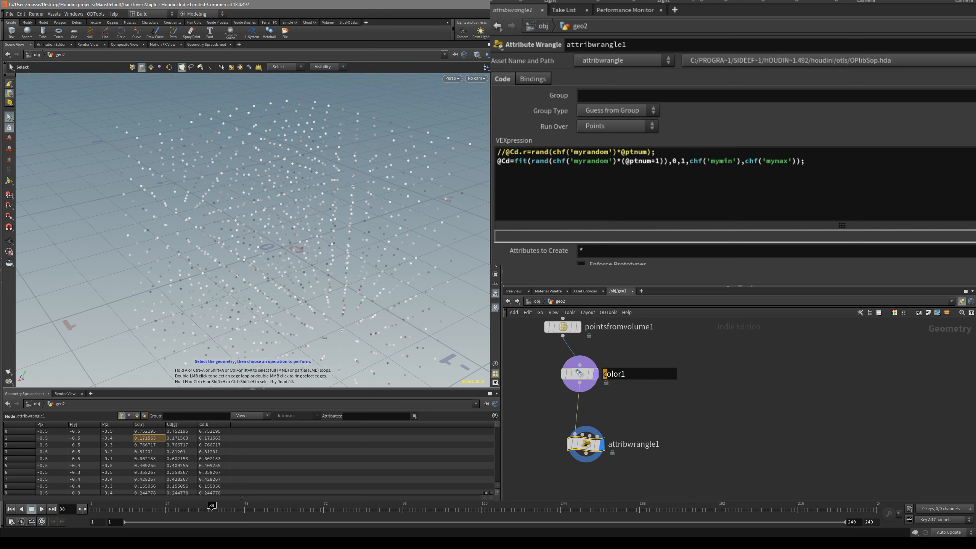
left_click_drag(845, 243, 945, 243)
left_click_drag(672, 233, 743, 232)
mouse_move(941, 243)
left_mouse_down()
mouse_move(646, 242)
mouse_move(941, 242)
left_mouse_up()
left_click_drag(638, 233, 748, 233)
left_click_drag(451, 242, 414, 245, "alt")
- Lower Mymin slightly and compare the red, green and blue Cd values of individual points in the spreadsheet
left_click(858, 176)
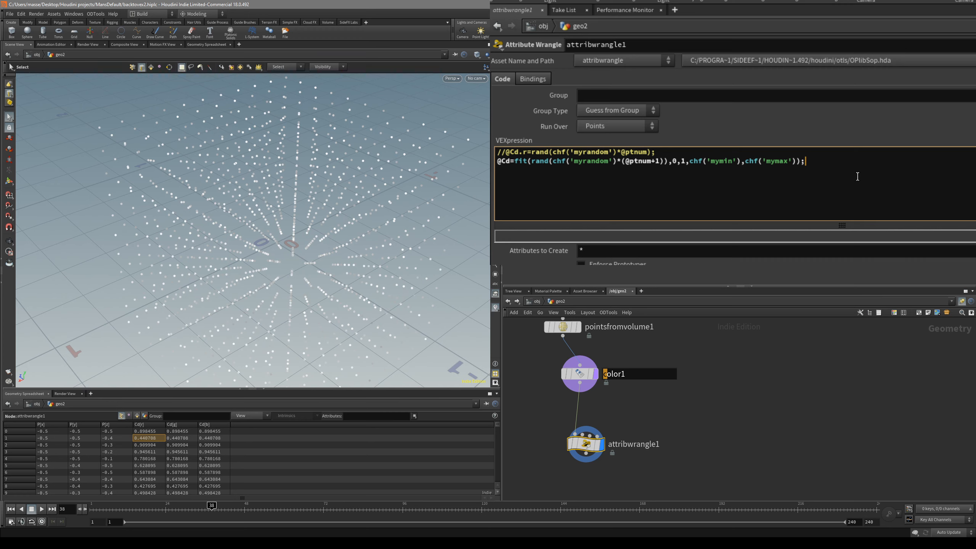
left_click(509, 161)
left_click_drag(747, 233, 716, 233)
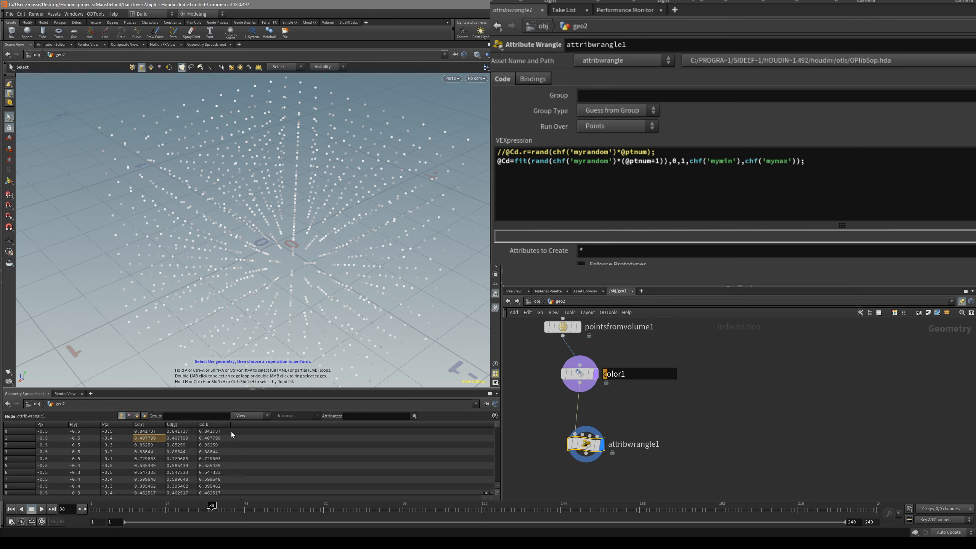
left_click(192, 445)
left_click(617, 202)
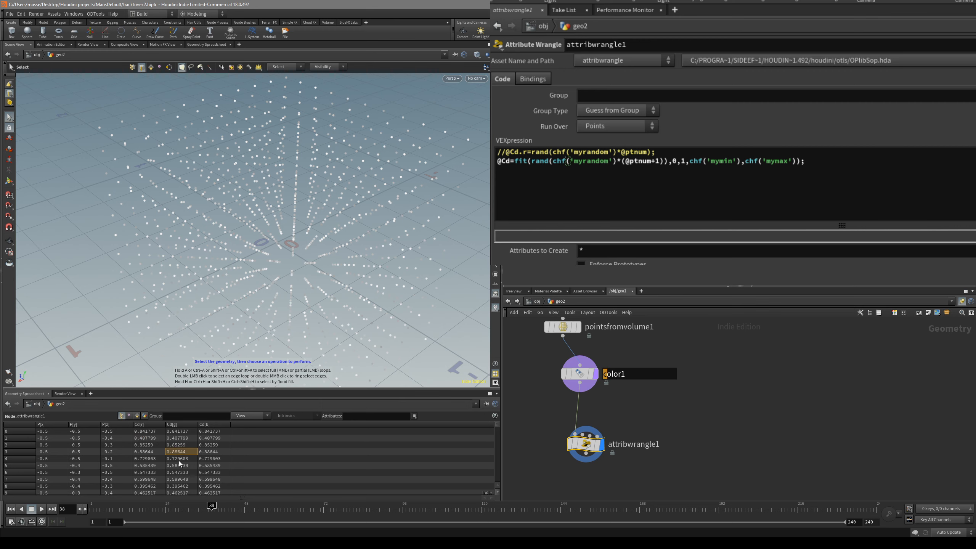
left_click_drag(807, 177, 495, 170)
key("ctrl+c")
left_click(558, 175)
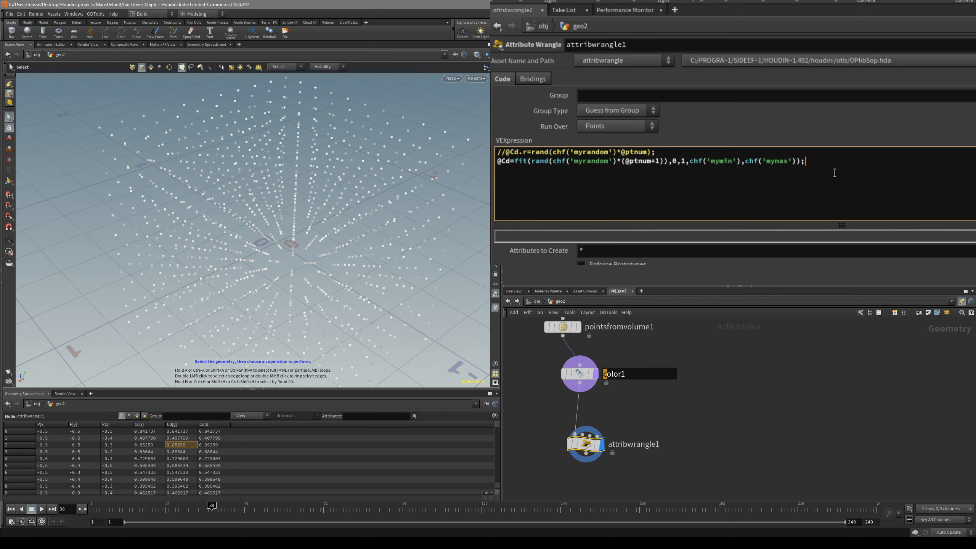
key("ctrl+v")
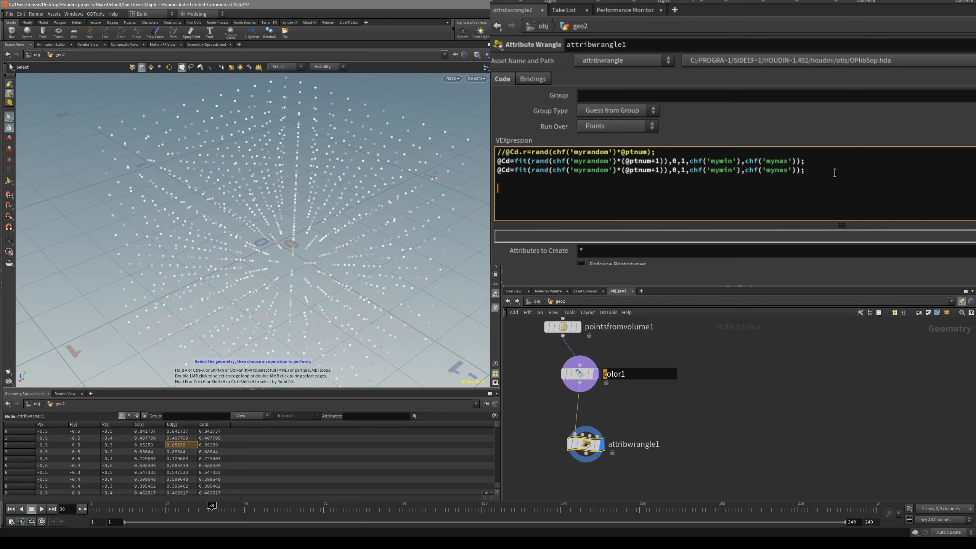
key("ctrl+v")
left_click(512, 161)
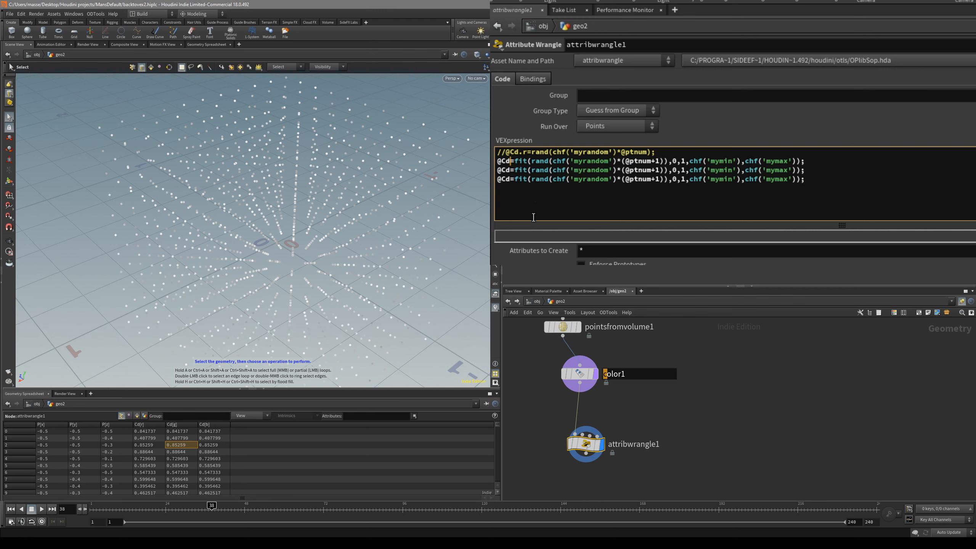
type(".r")
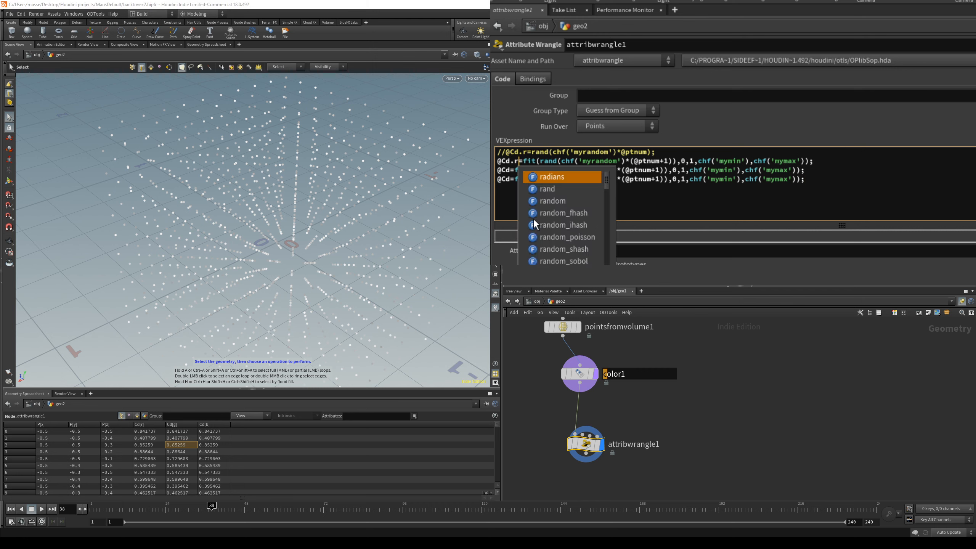
left_click(507, 179)
left_click(511, 171)
type(".g")
left_click(509, 179)
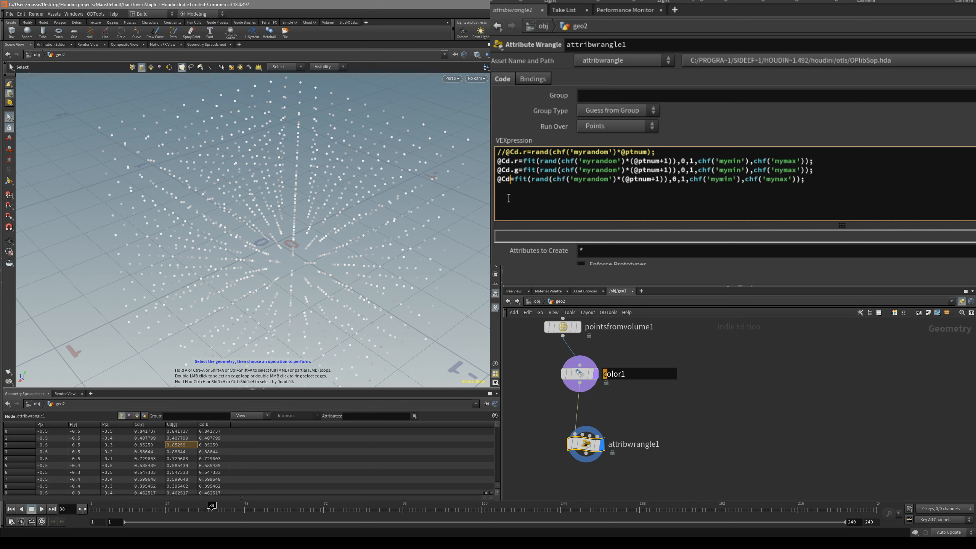
type(".b")
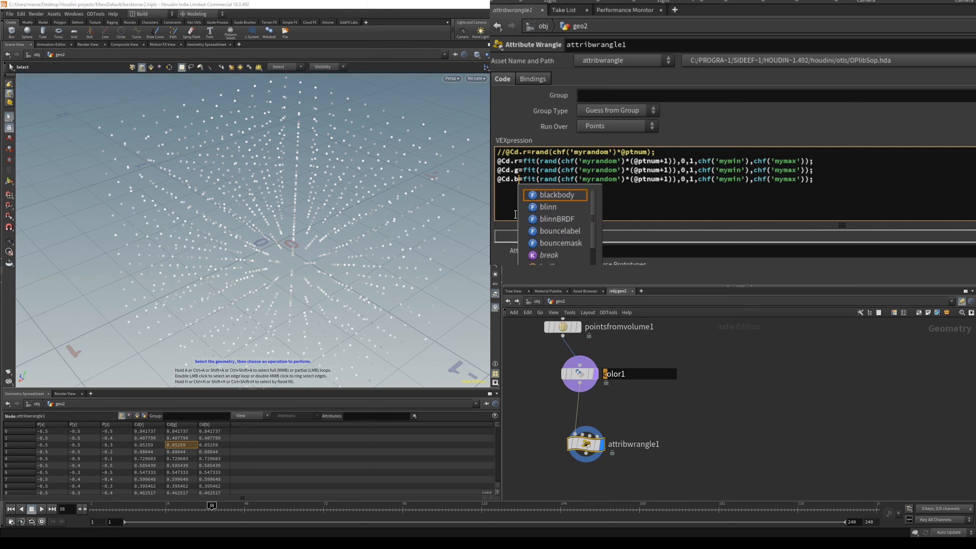
key("Escape")
- Vary the wrangle's channel sliders and compare the points' red, green and blue values across the three new lines
left_click_drag(371, 225, 368, 218, "alt")
left_click_drag(708, 223, 626, 216)
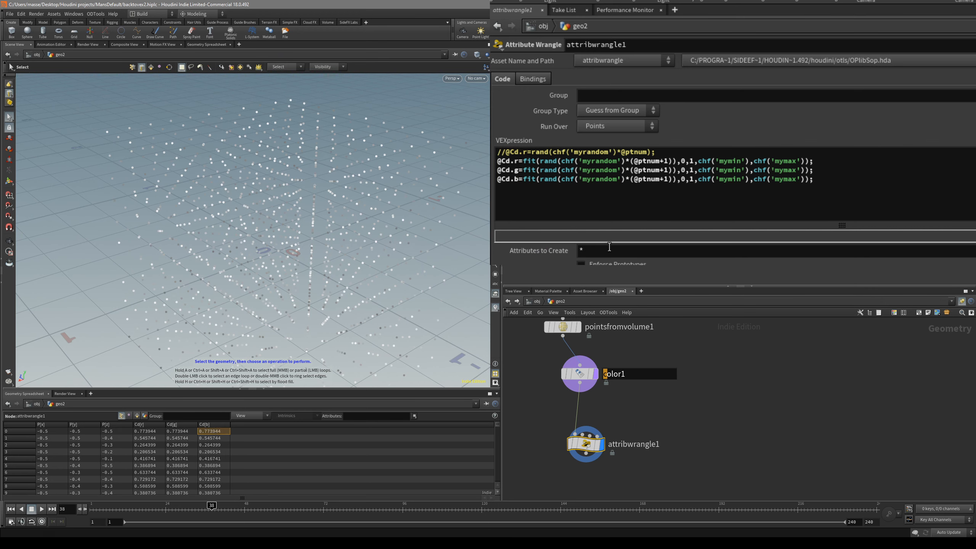
left_click(591, 170)
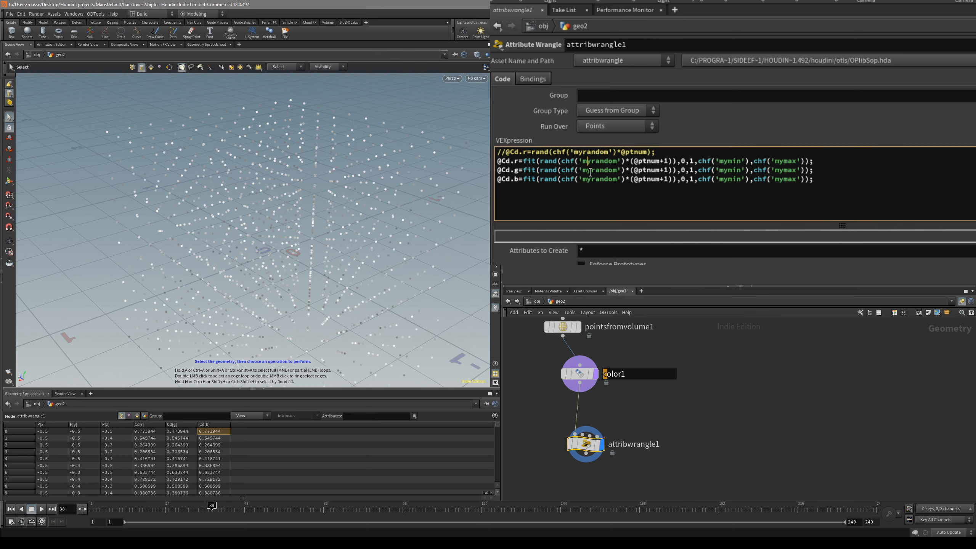
left_click(608, 171)
left_click_drag(673, 161, 576, 162)
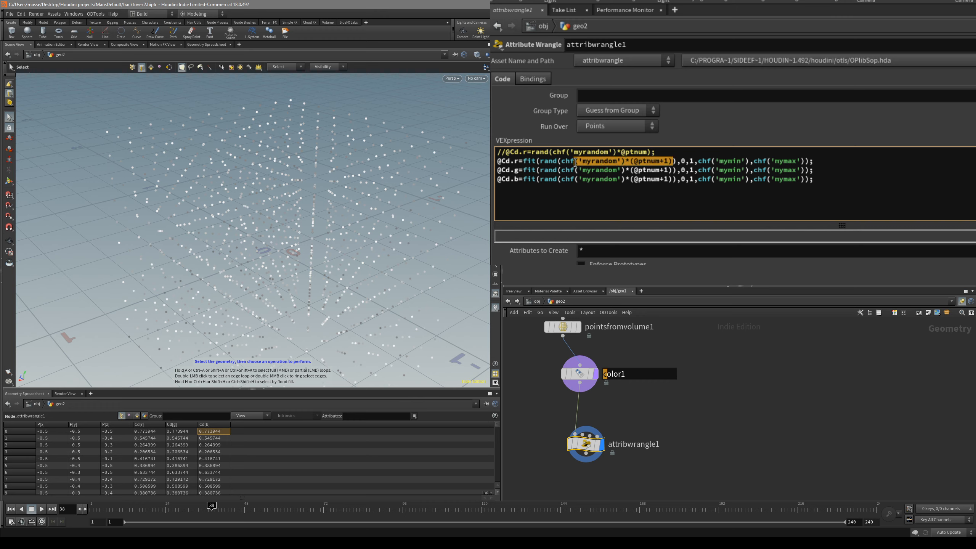
left_click_drag(460, 190, 457, 227, "alt")
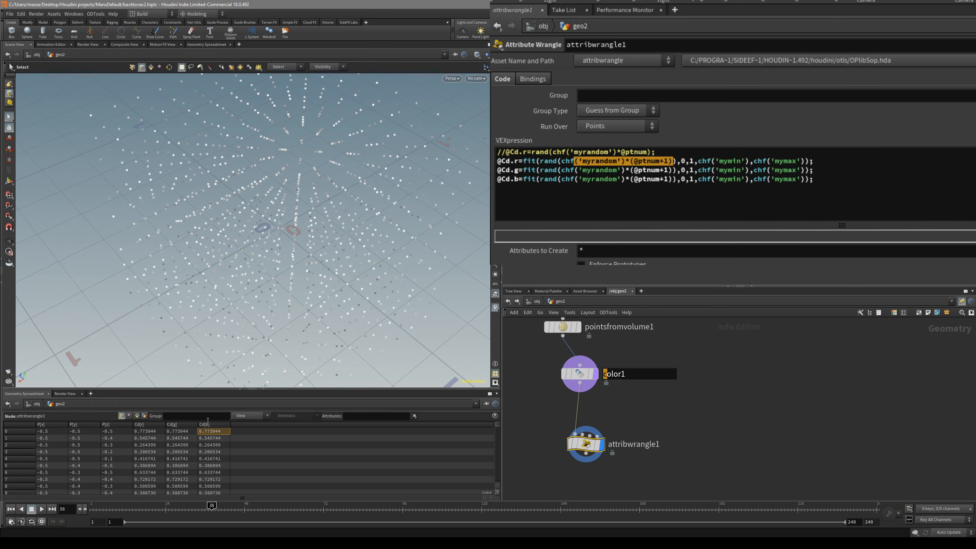
left_click(657, 169)
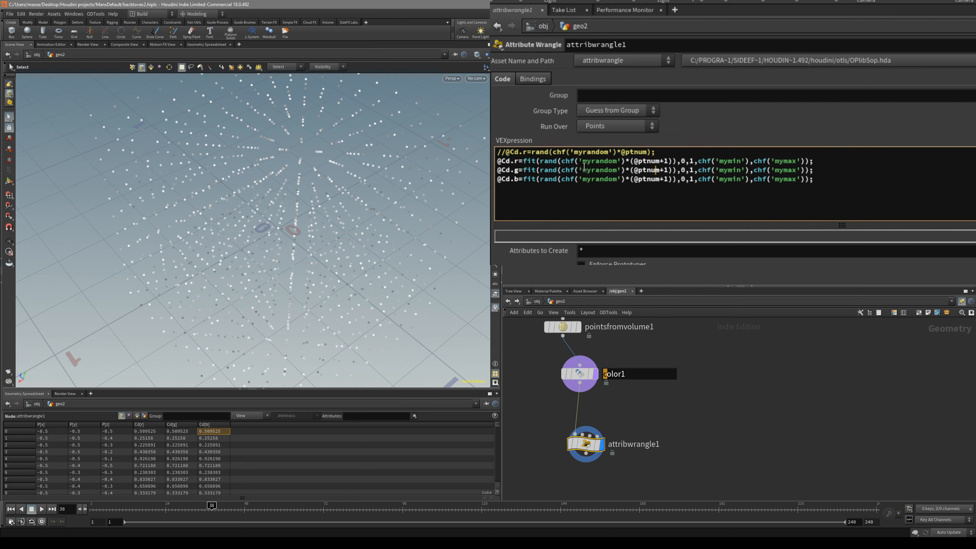
left_click(665, 180)
key("Left")
key("Left")
key("Left")
key("Left")
key("Left")
key("Left")
key("Left")
key("Left")
key("Left")
key("Left")
type("+100")
key("BackSpace")
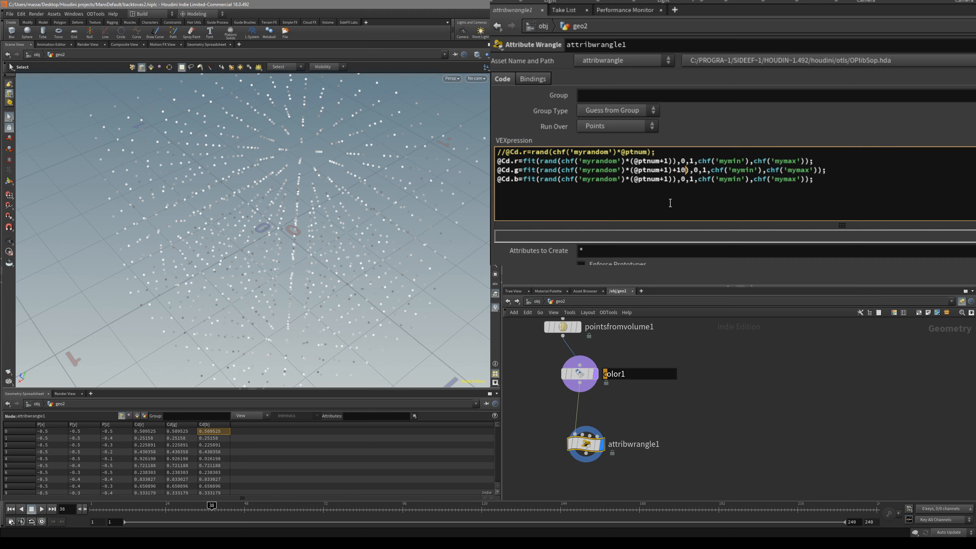
left_click(672, 179)
type("+100")
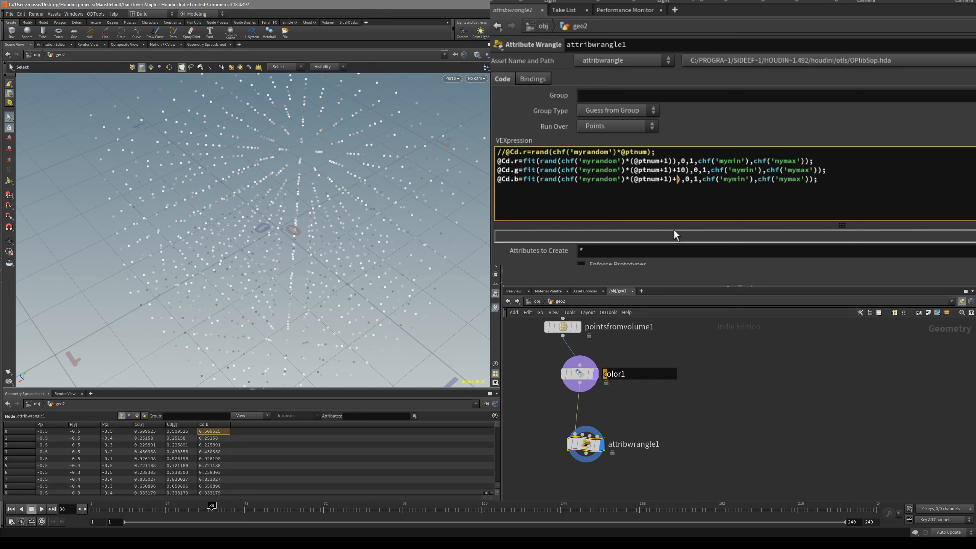
left_click(715, 193)
left_click(685, 180)
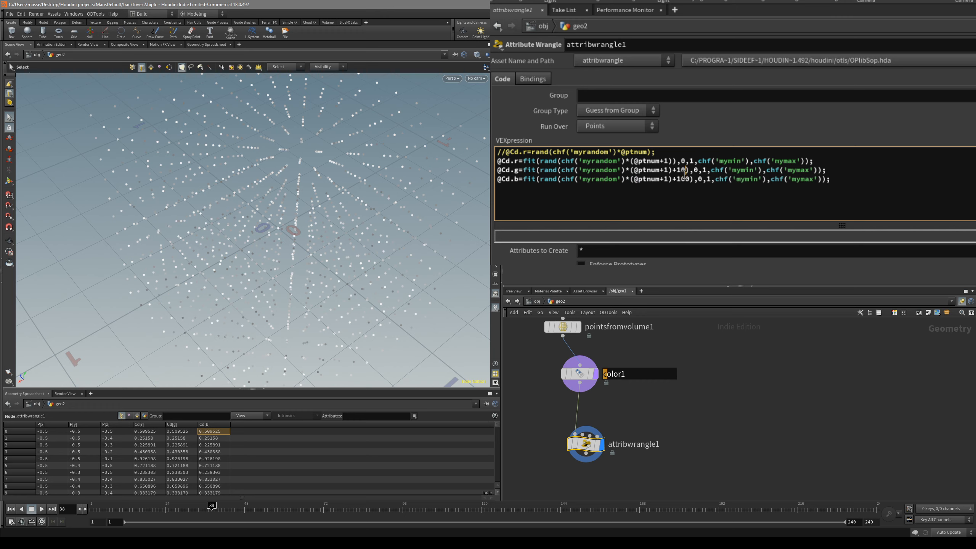
- Inspect the coloured points and compare the red, green and blue Cd values of individual points in the spreadsheet
key("Escape")
left_click_drag(373, 161, 353, 205)
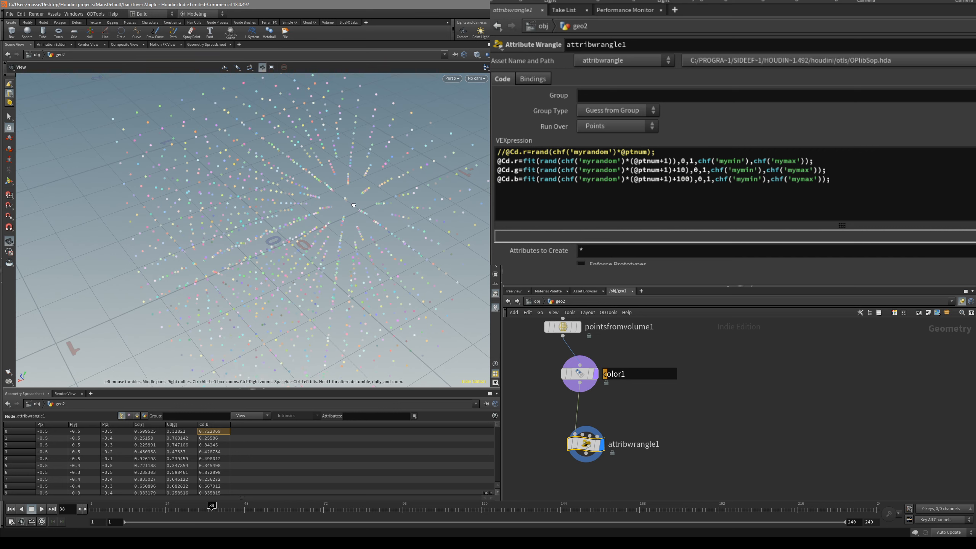
key("s")
left_click(180, 444)
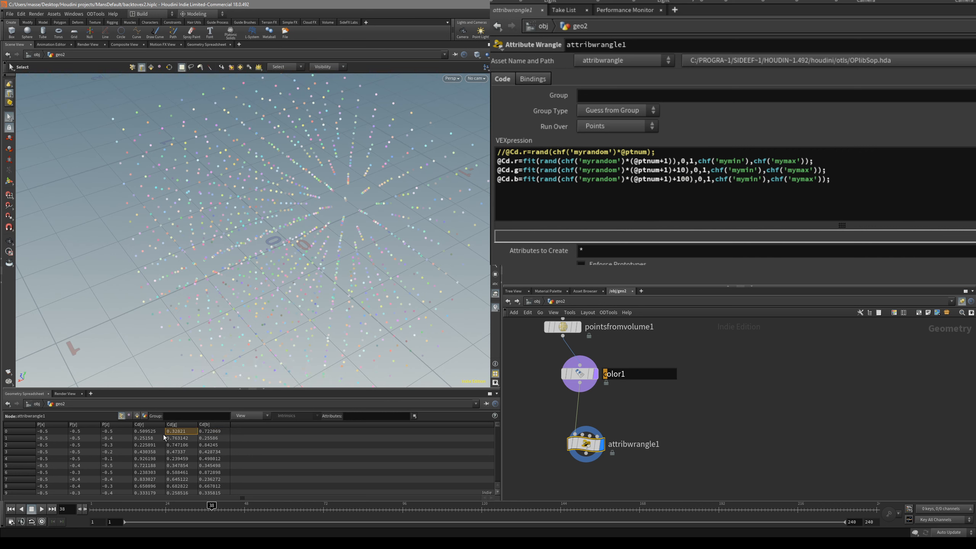
left_click(185, 431)
left_click(209, 431)
left_click(192, 432)
left_click(148, 432)
left_click_drag(245, 296, 265, 304, "alt")
mouse_move(952, 236)
left_mouse_down()
mouse_move(652, 237)
mouse_move(676, 217)
mouse_move(787, 237)
mouse_move(953, 236)
left_mouse_up()
left_click_drag(652, 216, 747, 216)
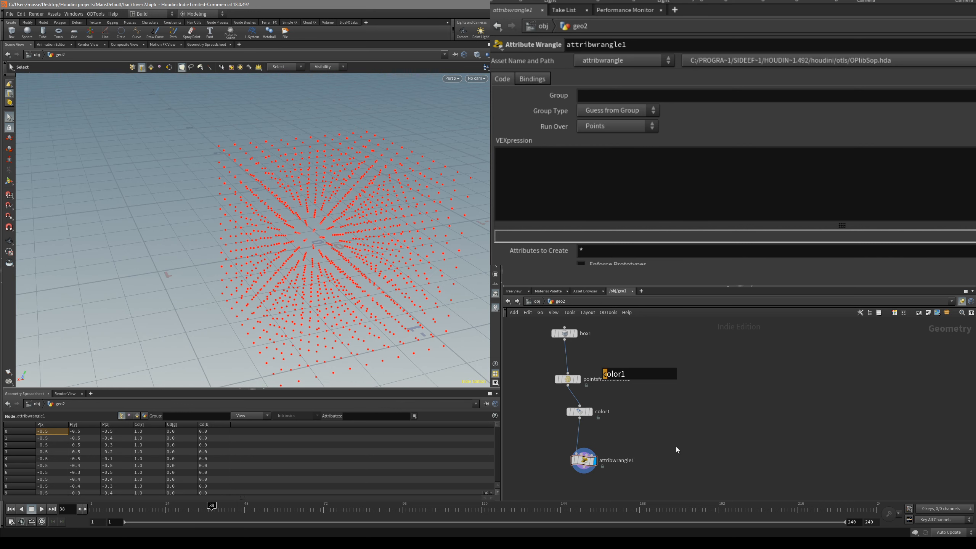
- Set the color1 node's Color Type to Bounding Box
left_click(548, 152)
key("Escape")
left_click_drag(389, 254, 353, 250)
key("s")
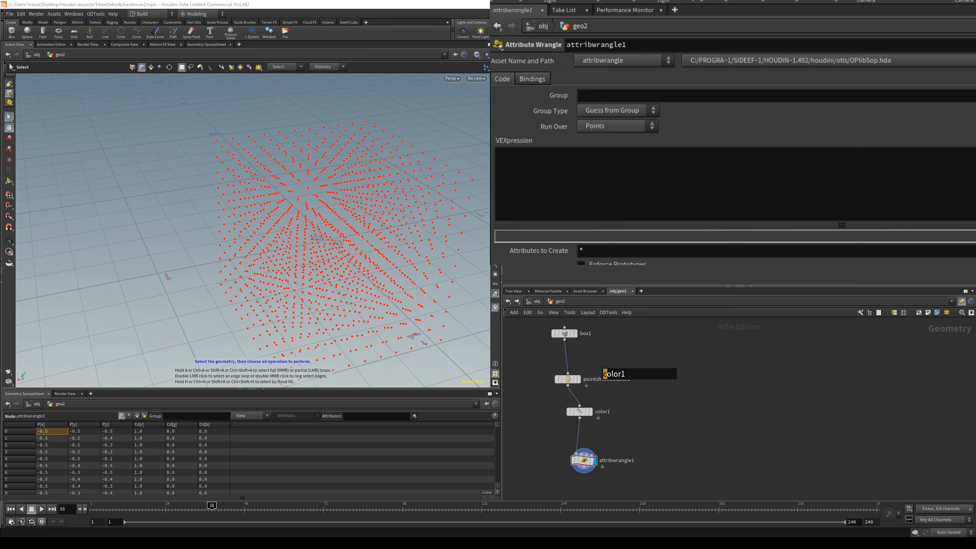
middle_click_drag(618, 431, 609, 430)
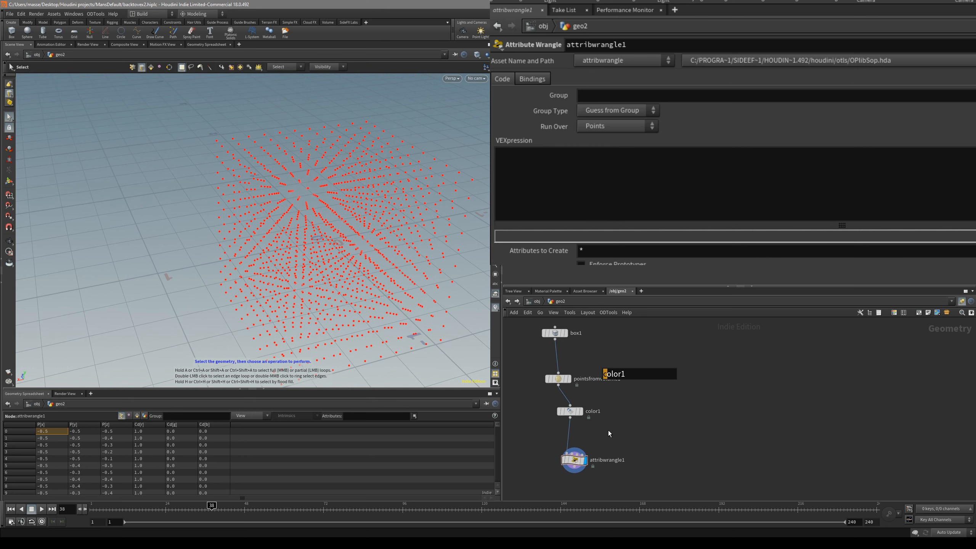
left_click(571, 411)
left_click(581, 411)
left_click(613, 138)
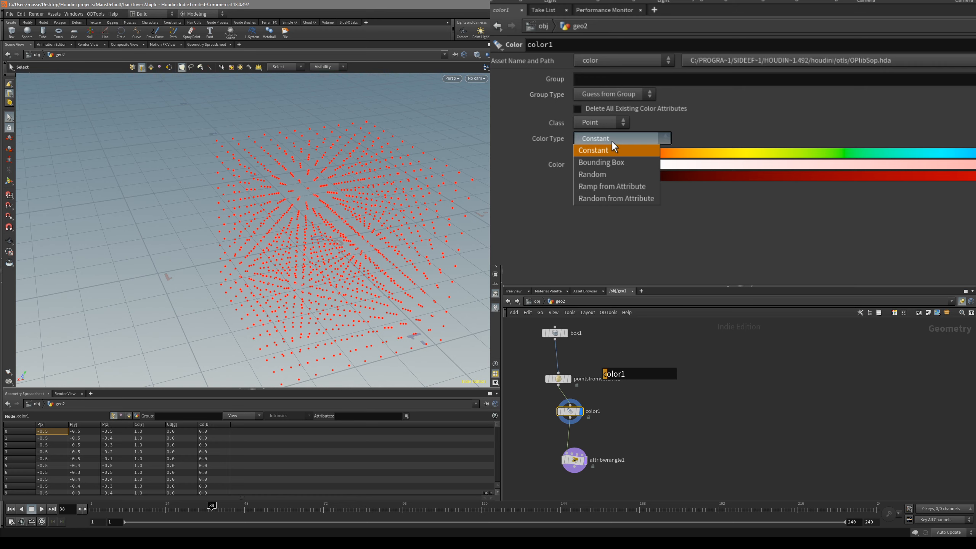
left_click(622, 162)
key("Escape")
left_click_drag(446, 196, 327, 235)
- Stretch box1 along X to a size of about 2.705
middle_click_drag(604, 322, 612, 336)
left_click(563, 347)
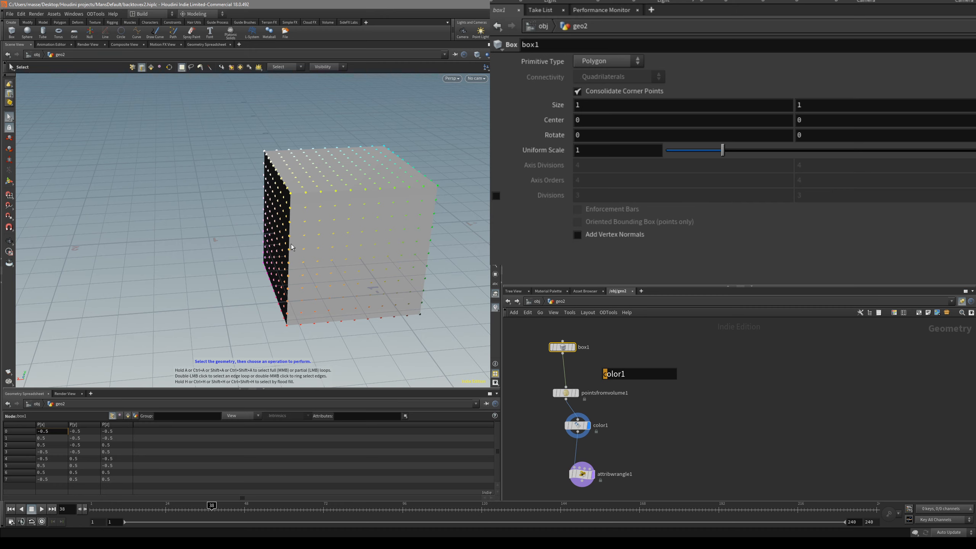
key("Return")
left_click_drag(274, 240, 162, 243)
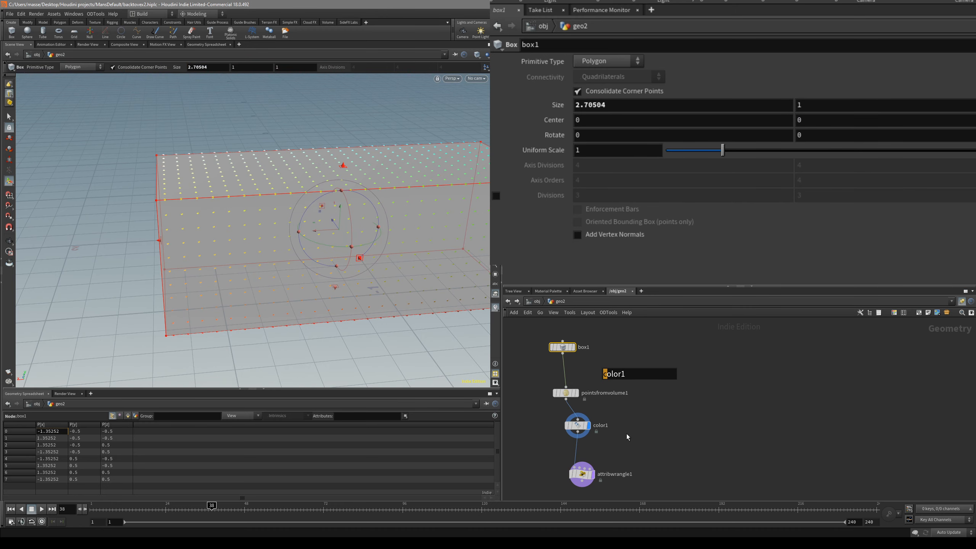
left_click(582, 474)
left_click_drag(425, 348, 308, 231, "alt")
left_click(592, 474)
middle_click_drag(537, 488, 545, 458)
left_click(534, 194)
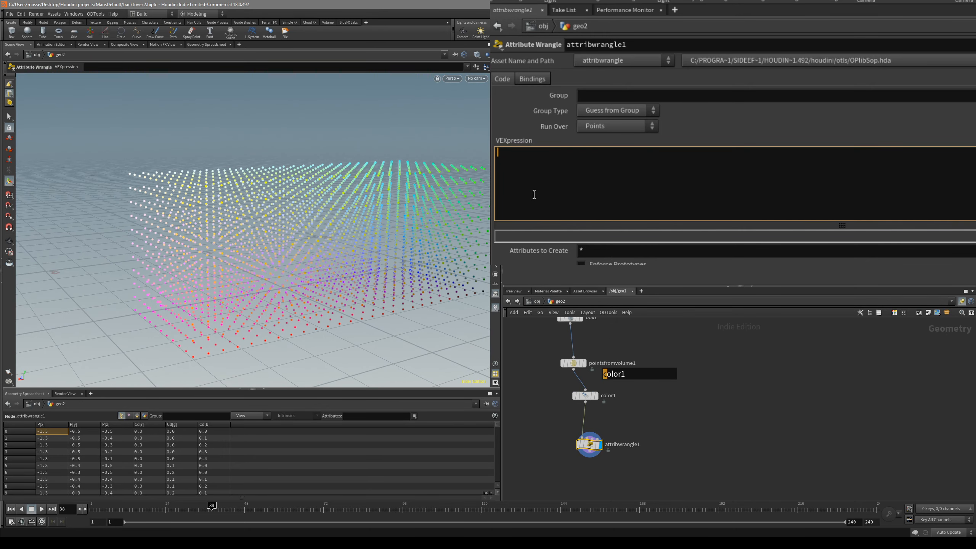
type("@Cd=@P;")
left_click_drag(330, 214, 309, 252, "alt")
left_click(553, 164)
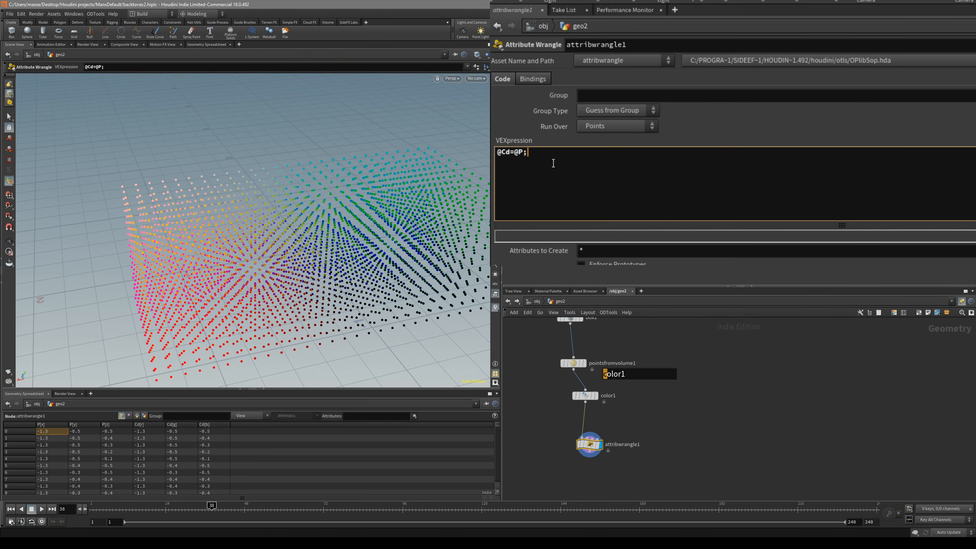
left_click_drag(527, 158, 516, 157)
left_click(515, 161)
left_click(524, 155)
left_click(539, 173)
- Compare the bounding-box colours of color1 with the position-based colours of attribwrangle1 in the viewport
left_click_drag(280, 295, 341, 295, "alt")
middle_click_drag(552, 416, 539, 426)
left_click(582, 406)
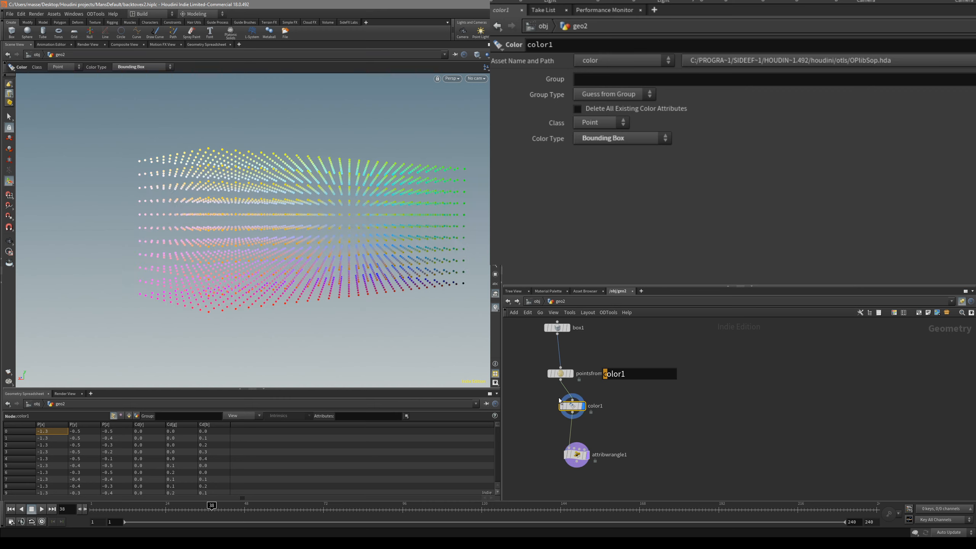
left_click_drag(345, 267, 313, 296)
key("Return")
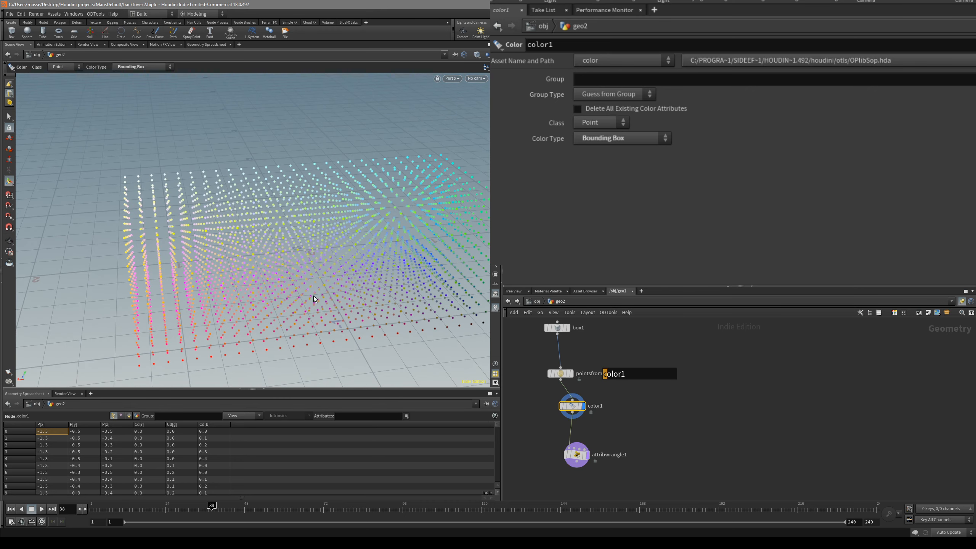
left_click(577, 455)
left_click(587, 455)
left_click_drag(348, 300, 356, 247, "alt")
key("Return")
- Sort the point spreadsheet by P[z] and examine the position and Cd values, including those of color1
left_click(75, 445)
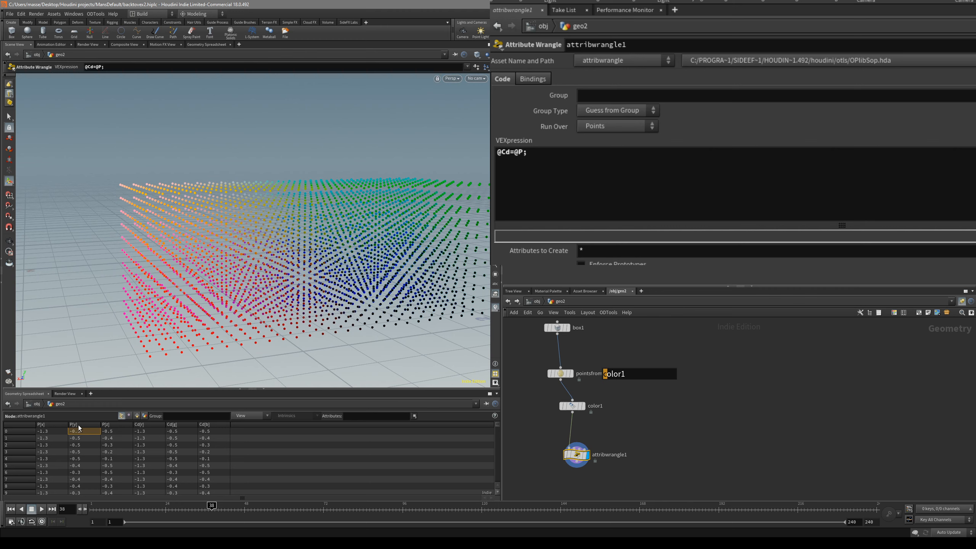
left_click(110, 424)
left_click(111, 425)
scroll(88, 444, "down", 2)
left_click_drag(499, 425, 498, 465)
left_click(583, 406)
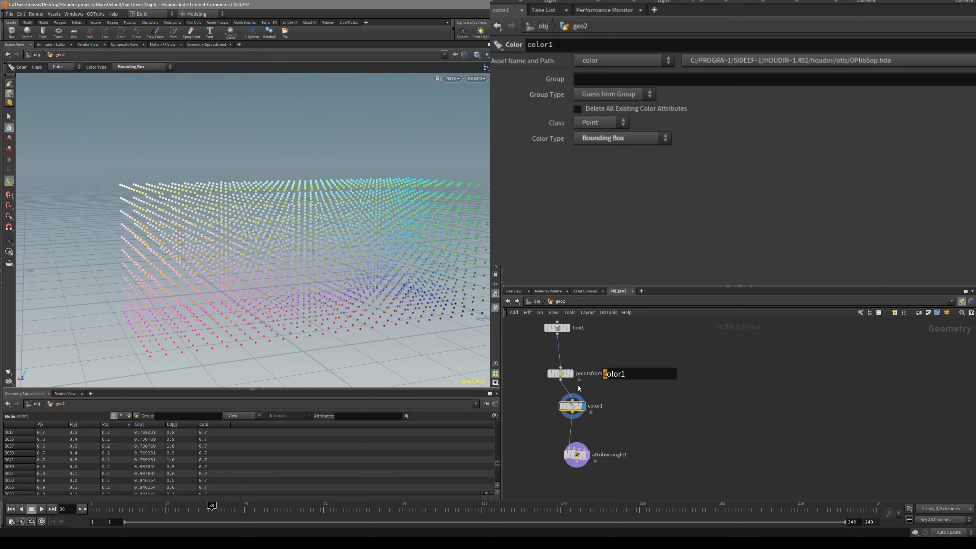
left_click_drag(323, 222, 281, 252, "alt")
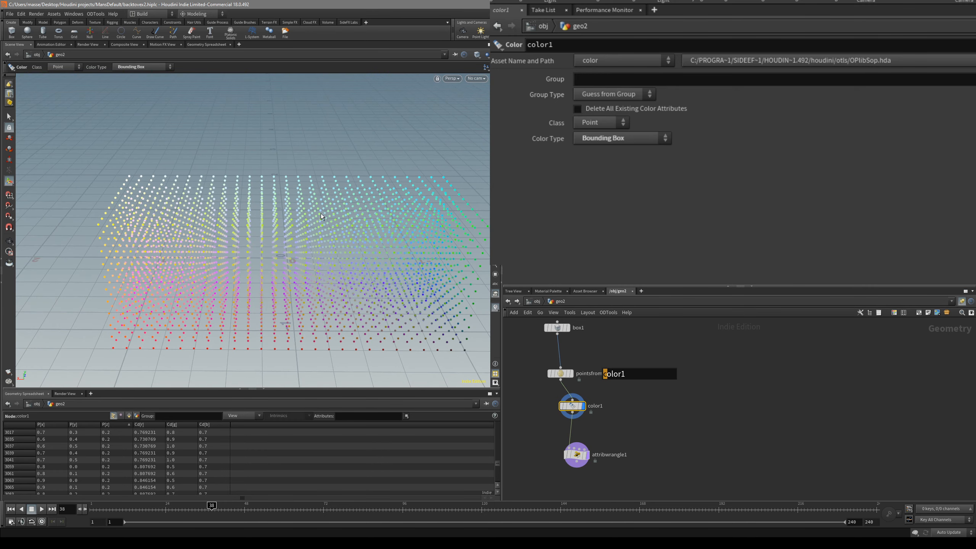
- Reset box1's X size to 1 and insert a Match Size node between box1 and pointsfromvolume1
left_click(568, 327)
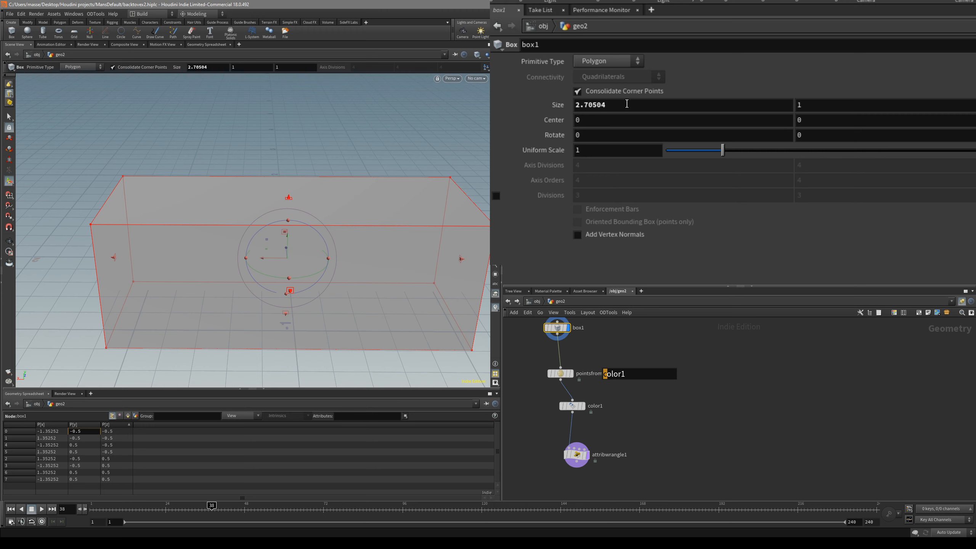
middle_click(627, 103, "ctrl")
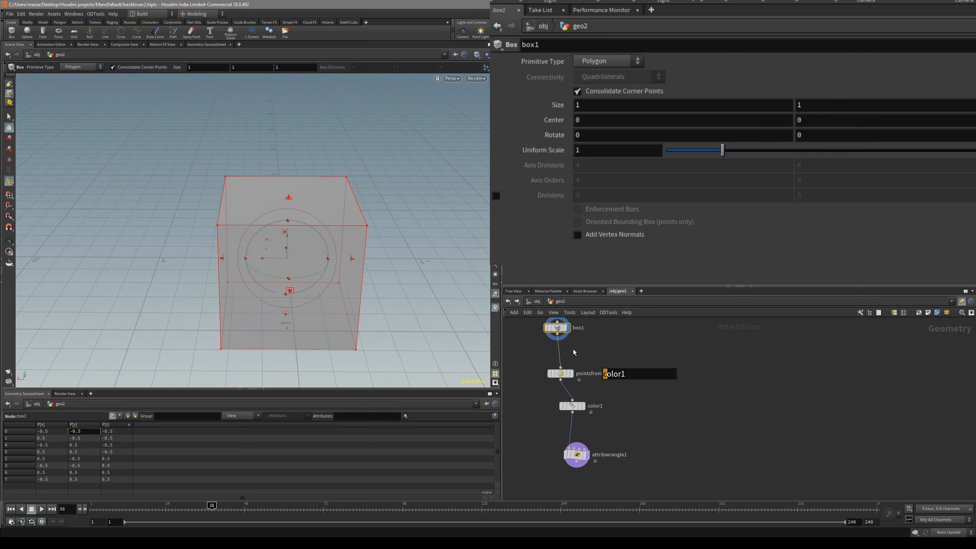
key("Tab")
type("maths")
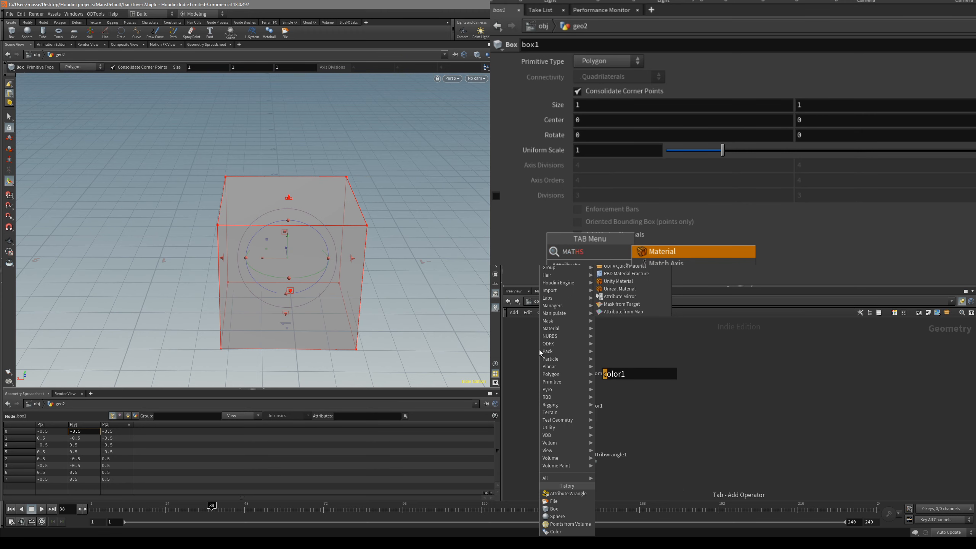
left_click(611, 213)
left_click(571, 355)
left_click(584, 353)
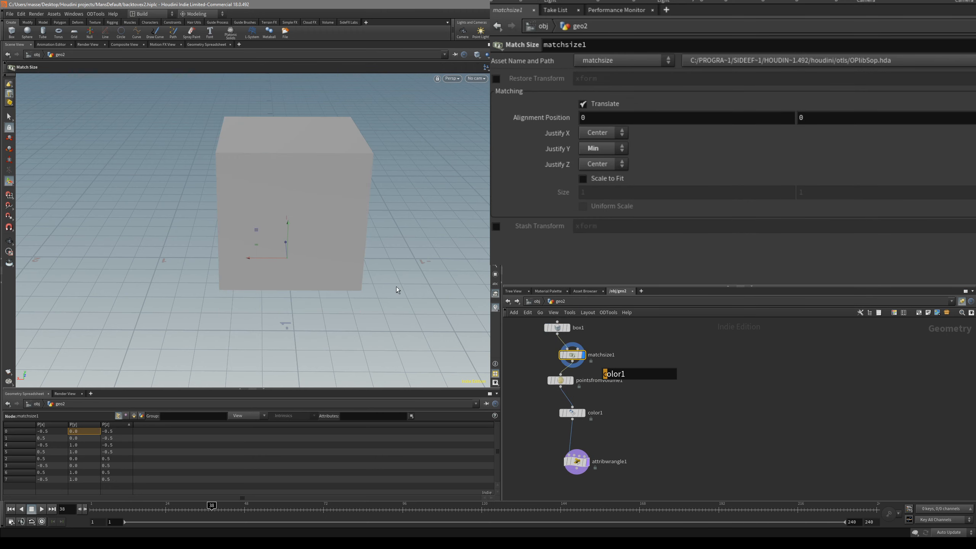
- Set Justify X and Justify Z to Min on the Match Size node
left_click(607, 152)
left_click(613, 131)
left_click(611, 156)
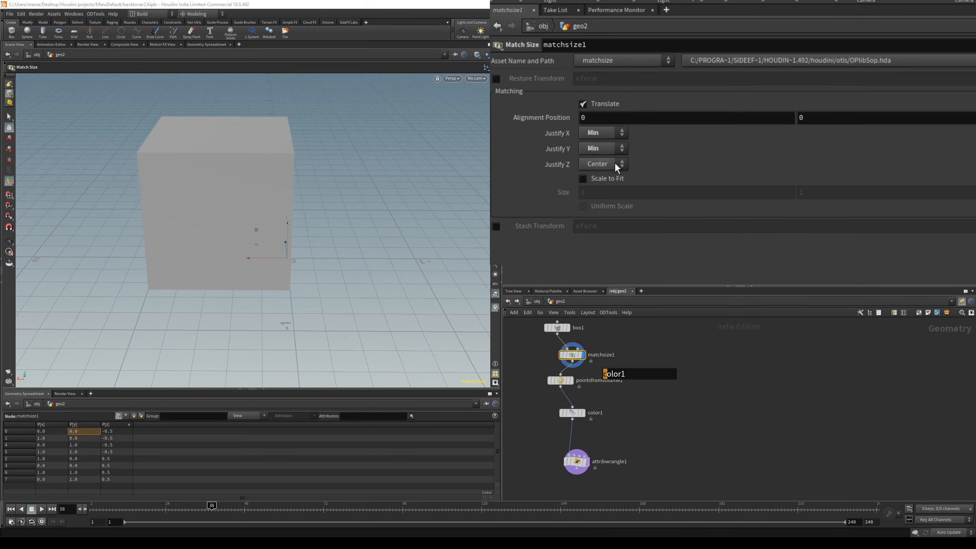
left_click(615, 163)
left_click(599, 188)
key("Escape")
left_click_drag(407, 214, 315, 283)
scroll(315, 283, "down", 3)
left_click_drag(238, 277, 404, 321)
- Alternate between color1 and attribwrangle1 to compare the shifted cube's colours and spreadsheet values
left_click(583, 413)
left_click(587, 462)
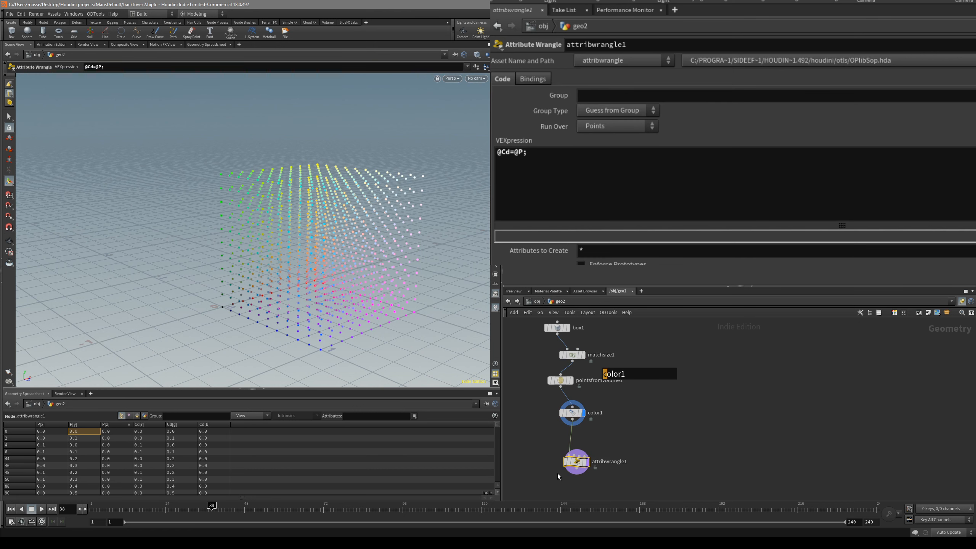
left_click(572, 413)
left_click(576, 462)
left_click(572, 413)
left_click(575, 463)
left_click(117, 454)
left_click_drag(290, 274, 304, 280, "alt")
left_click_drag(210, 306, 262, 269, "alt")
left_click(583, 413)
left_click(572, 462)
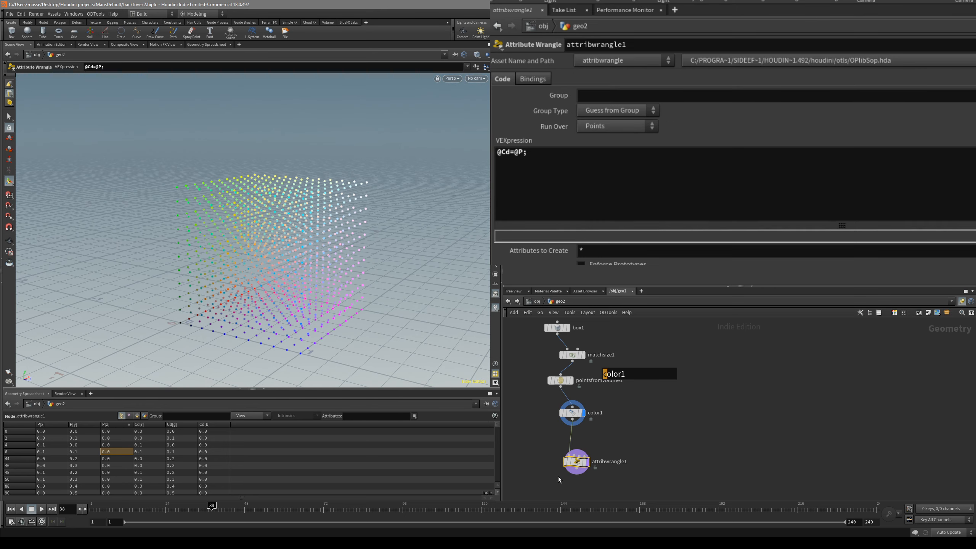
- Stretch box1 to a size of about 1.87 in X and 3.34 in Z
left_click_drag(577, 358, 574, 359)
left_click_drag(607, 332, 551, 321)
right_click_drag(257, 296, 241, 320, "alt")
left_click_drag(261, 325, 419, 349)
right_click_drag(330, 327, 294, 331, "alt")
left_click_drag(256, 318, 192, 341)
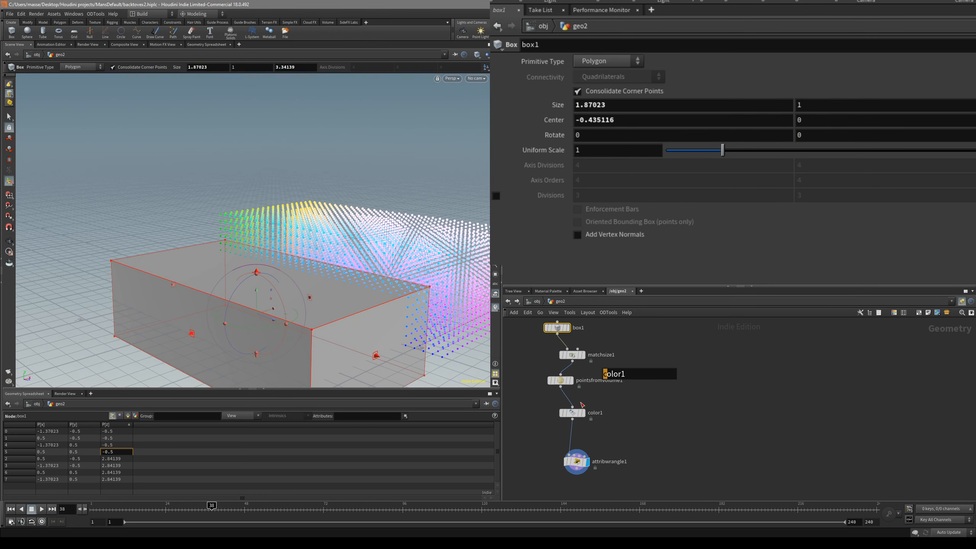
- Switch the display between color1 and attribwrangle1 and compare the colours of the stretched point block
left_click_drag(587, 419, 556, 399)
key("r")
left_click_drag(621, 431, 565, 469)
key("r")
left_click_drag(303, 280, 278, 310, "alt")
left_click_drag(594, 426, 555, 408)
key("r")
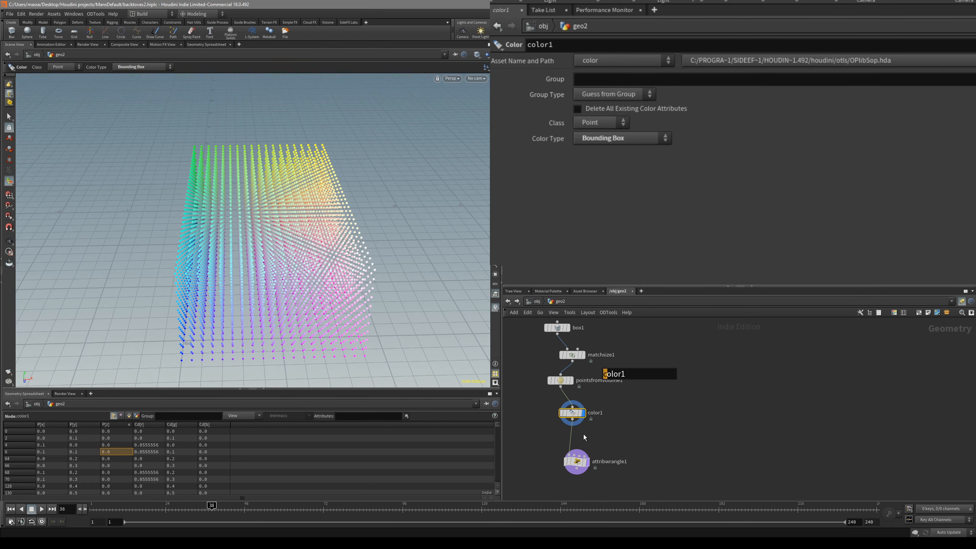
left_click_drag(626, 441, 553, 478)
key("r")
left_click_drag(360, 323, 284, 378)
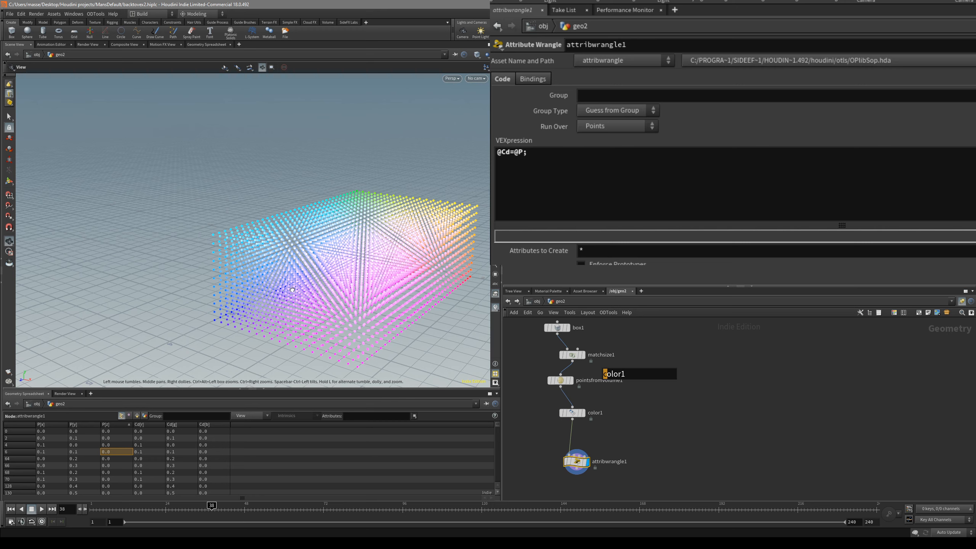
left_click_drag(499, 427, 505, 471)
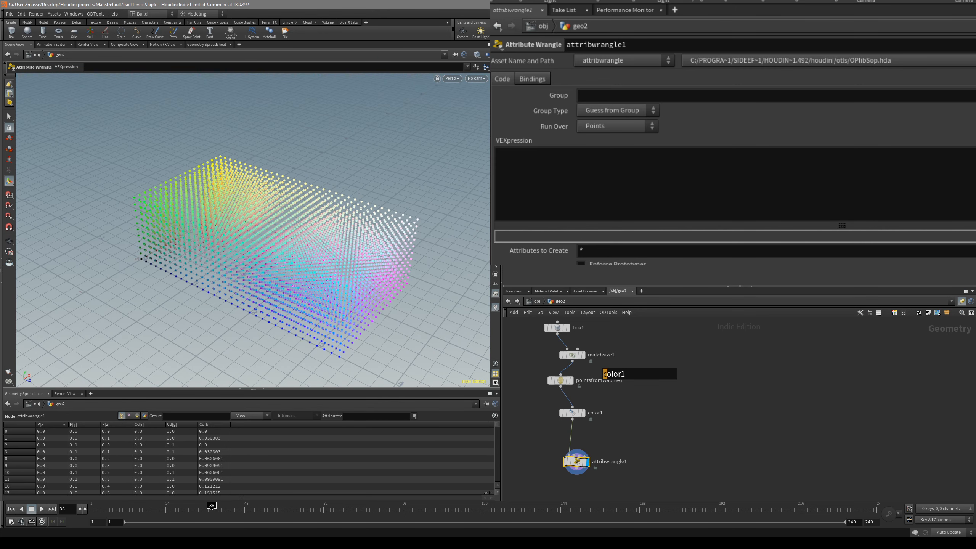
- Bring up the help page for the fit VEX function and examine its vector signature and arguments
left_click(416, 543)
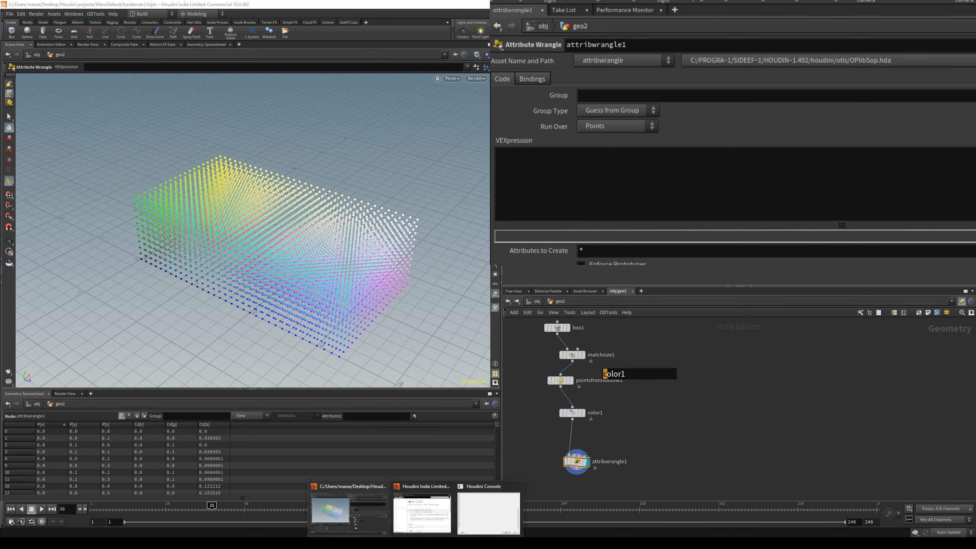
left_click(411, 509)
left_click_drag(224, 375, 366, 376)
left_click(366, 377)
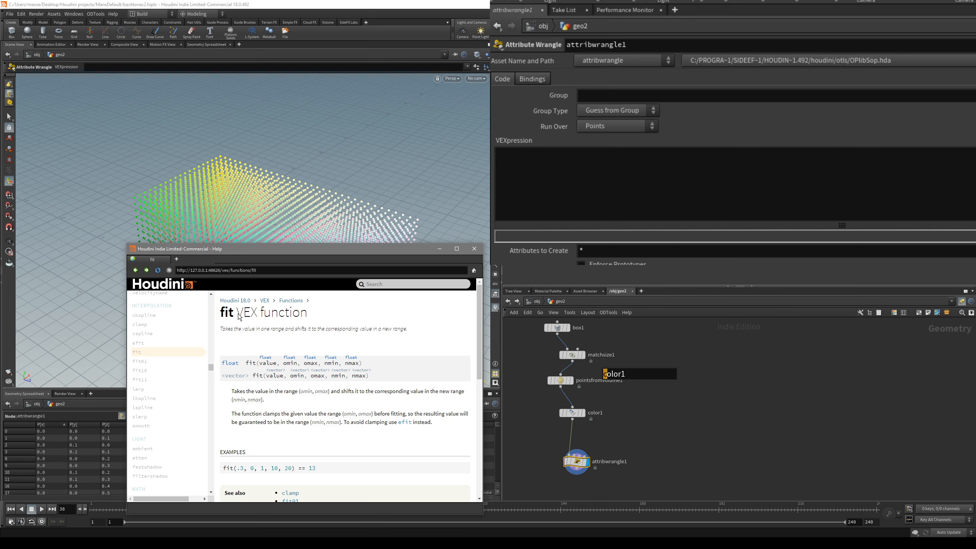
left_click_drag(223, 376, 250, 381)
left_click(250, 381)
mouse_move(225, 377)
left_mouse_down()
mouse_move(376, 379)
mouse_move(227, 376)
left_mouse_up()
left_click(302, 378)
mouse_move(325, 252)
left_mouse_down()
mouse_move(330, 217)
mouse_move(320, 215)
mouse_move(346, 246)
mouse_move(340, 253)
left_mouse_up()
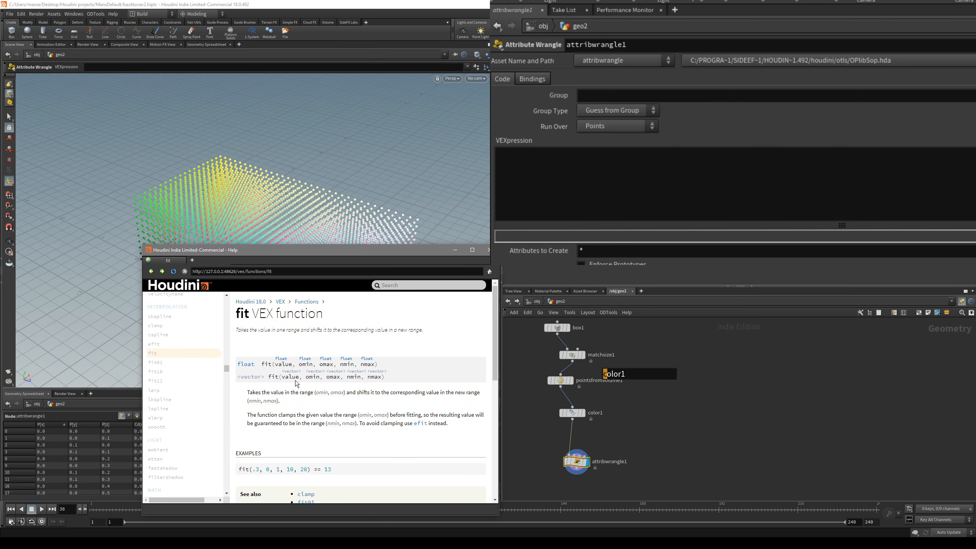
- Put the fit help window away and widen box1 to a size of about 2.4 in X
left_click(454, 250)
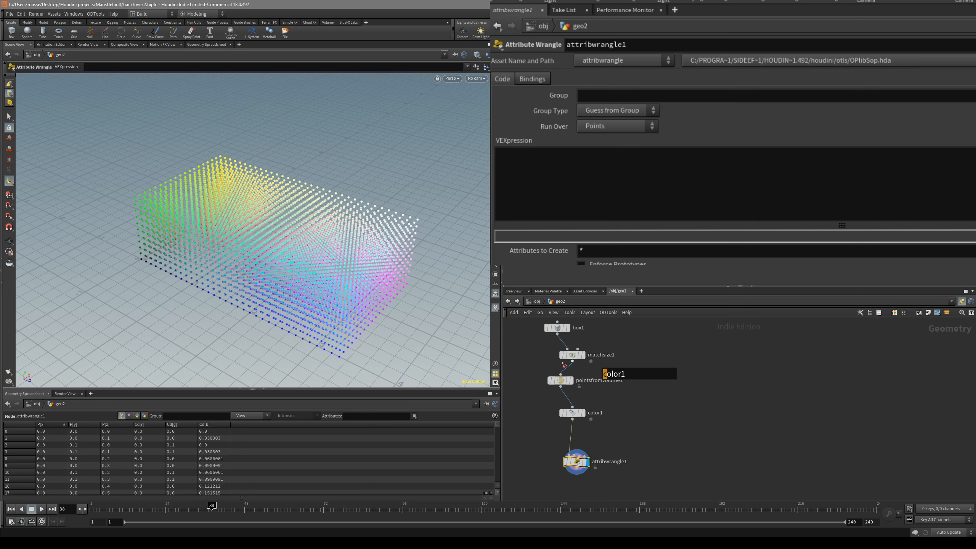
left_click(557, 328)
scroll(256, 286, "down", 1)
left_click_drag(234, 280, 258, 271, "shift")
- Bring up the last point rows of pointsfromvolume1 in the spreadsheet and display point numbers in the viewport
left_click(549, 379)
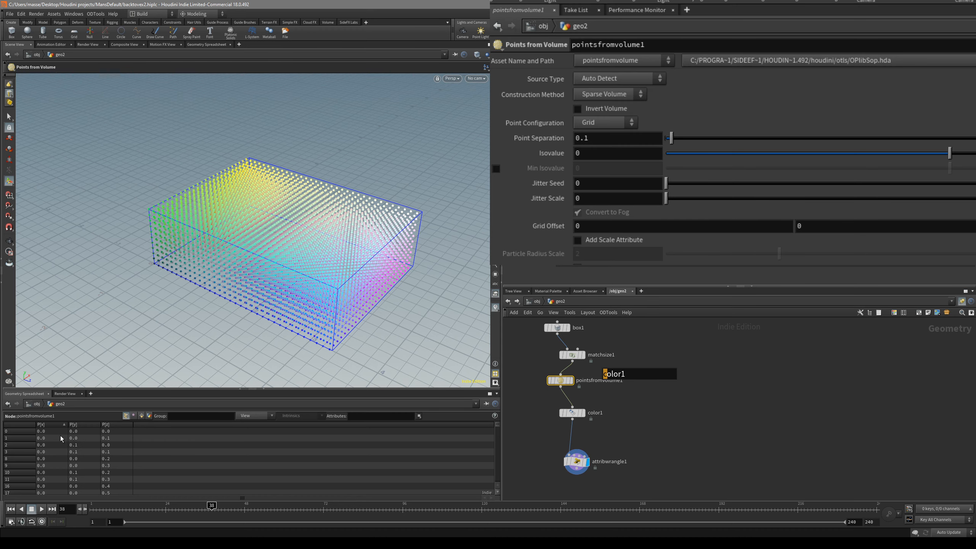
left_click_drag(497, 424, 495, 479)
left_click_drag(341, 280, 401, 298, "alt")
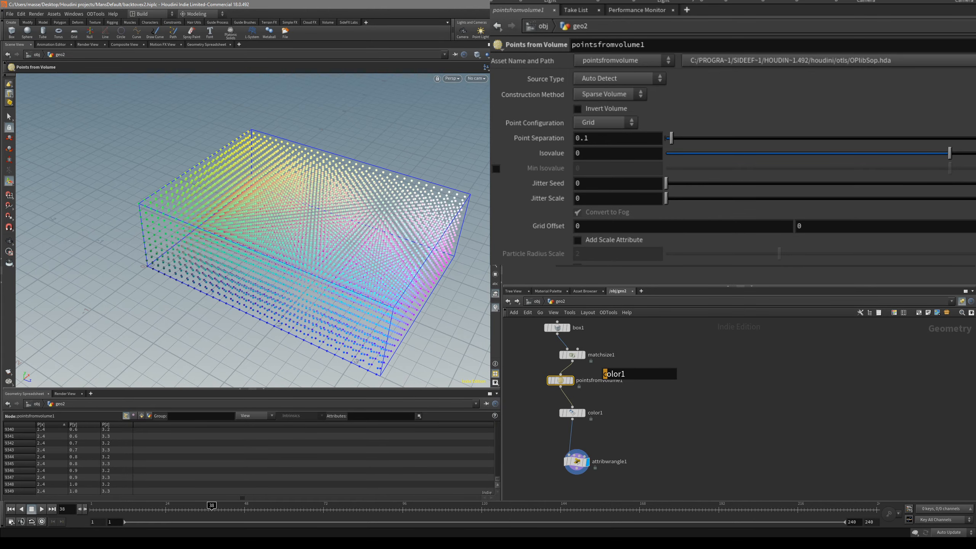
left_click(495, 248)
- Examine the point numbers at the block's origin corner and at the diagonally opposite corner
left_click_drag(357, 248, 392, 281, "alt")
right_click_drag(392, 281, 256, 266, "alt")
left_click_drag(255, 266, 237, 228, "alt")
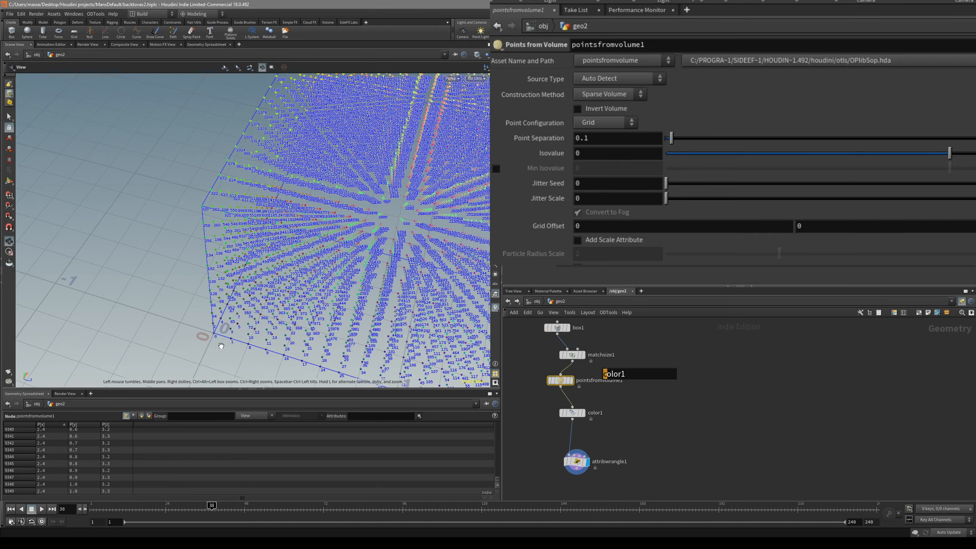
middle_click_drag(225, 347, 217, 297, "alt")
left_click_drag(294, 281, 223, 198, "alt")
scroll(406, 231, "up", 3)
scroll(399, 236, "up", 5)
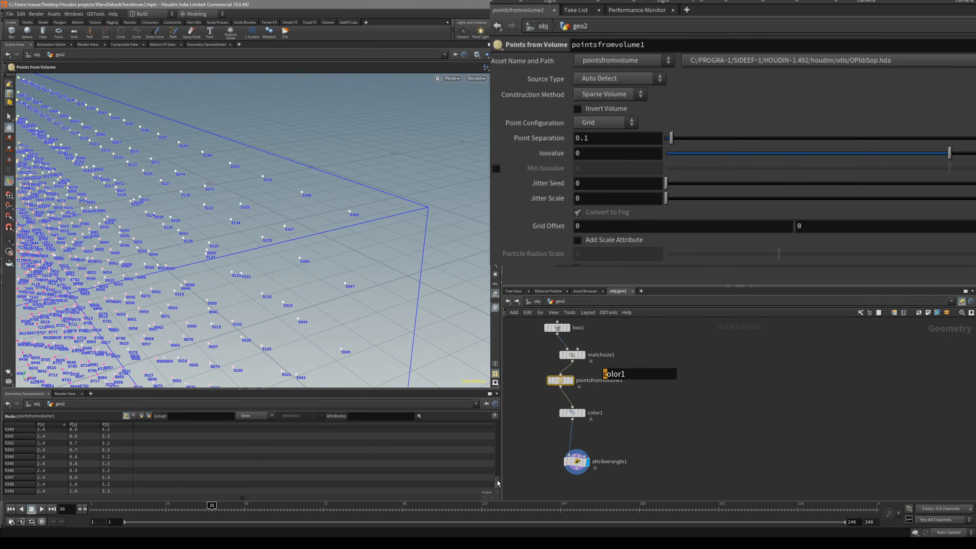
left_click_drag(374, 247, 362, 215)
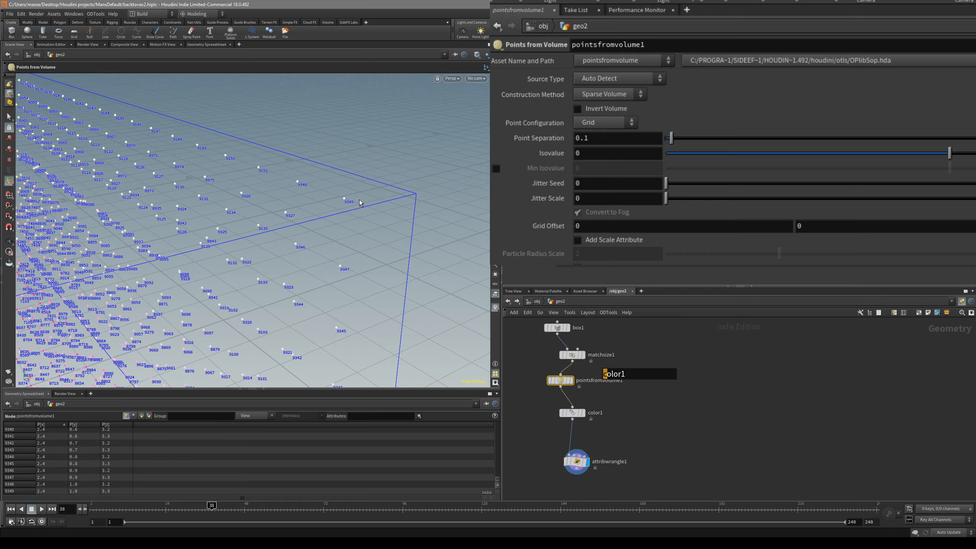
right_click_drag(371, 213, 151, 262, "alt")
left_click_drag(151, 263, 388, 269, "alt")
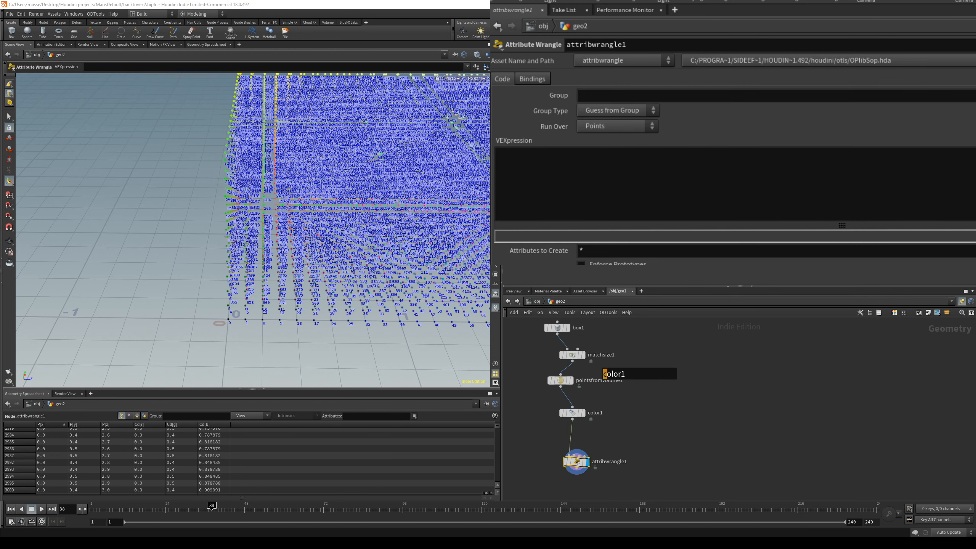
- Begin the VEX code of attribwrangle1 with the vector attribute assignment v@maxvector=point()
left_click(502, 197)
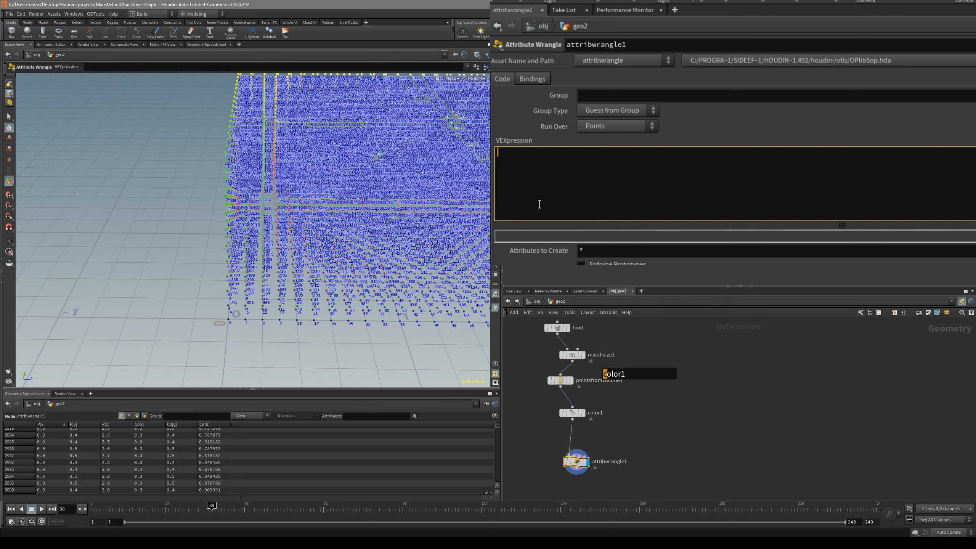
type("v@")
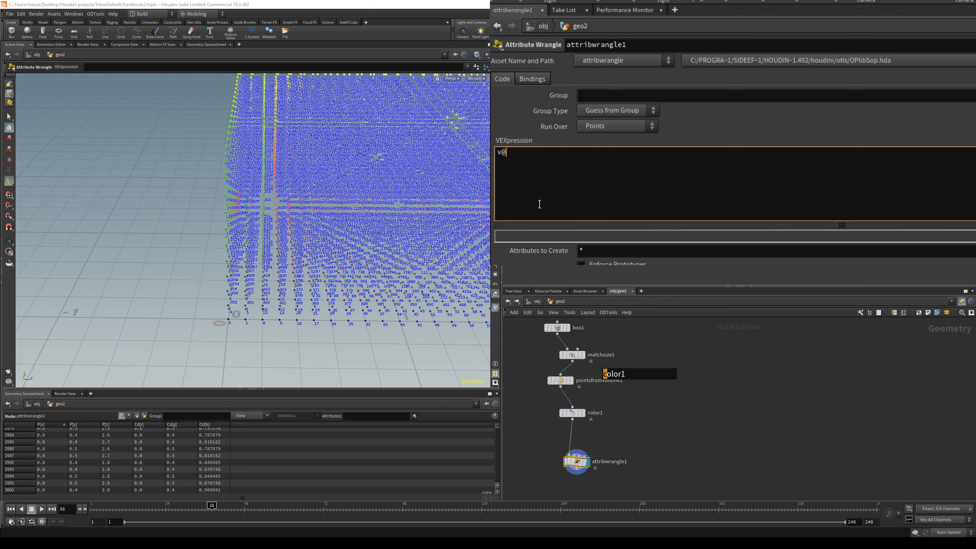
type("max")
key("BackSpace")
type("vector=poin")
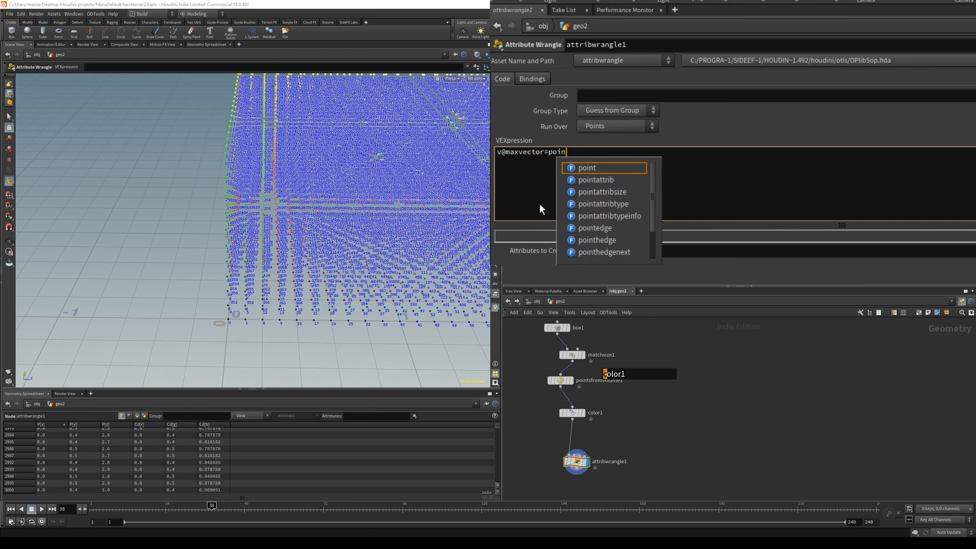
type("t(")
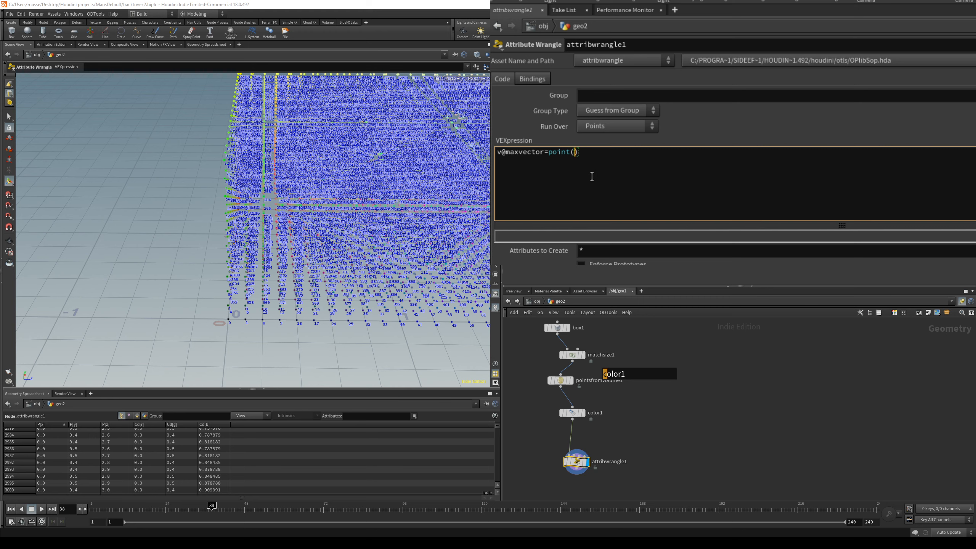
- Consult the help for the point function and fill in its first two arguments, geometry 0 and attribute 'P'
left_click(554, 154)
key("F1")
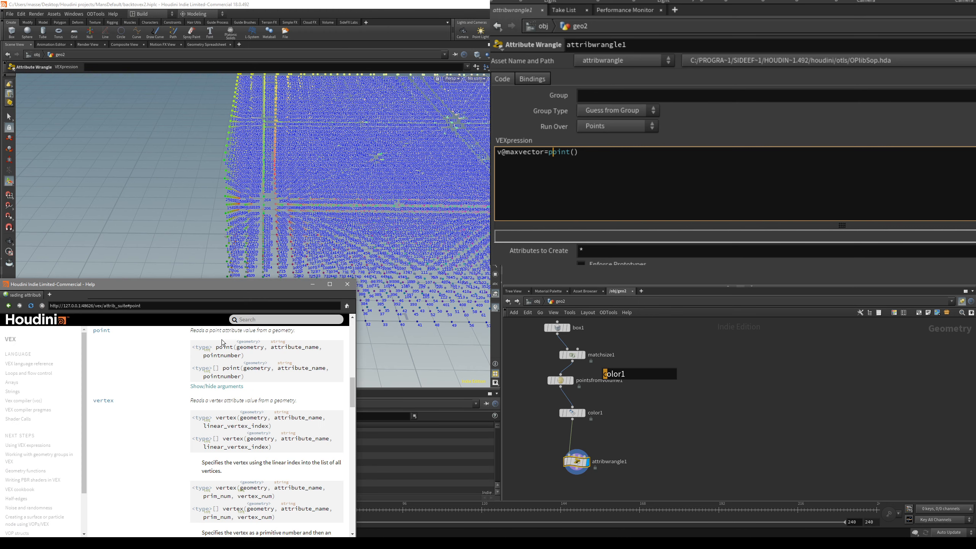
left_click(574, 152)
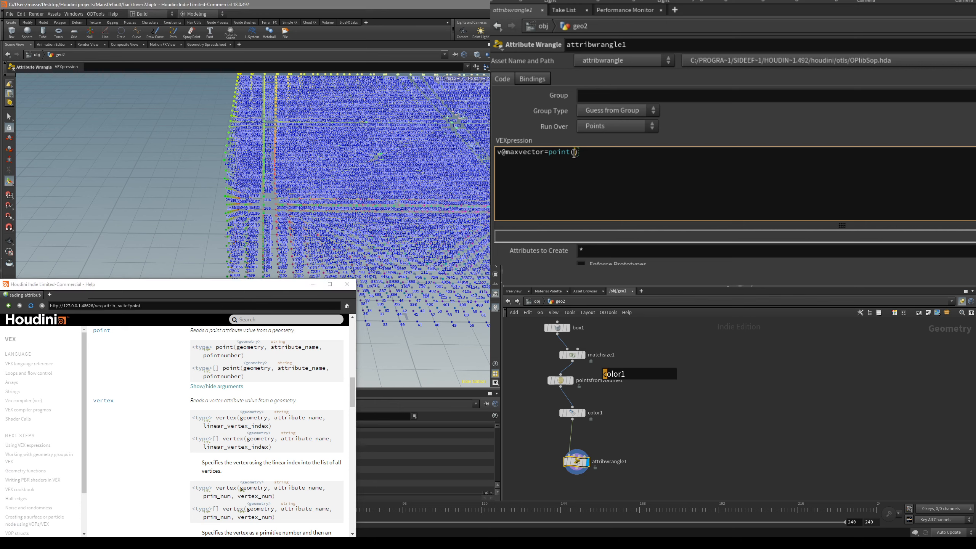
type("0,")
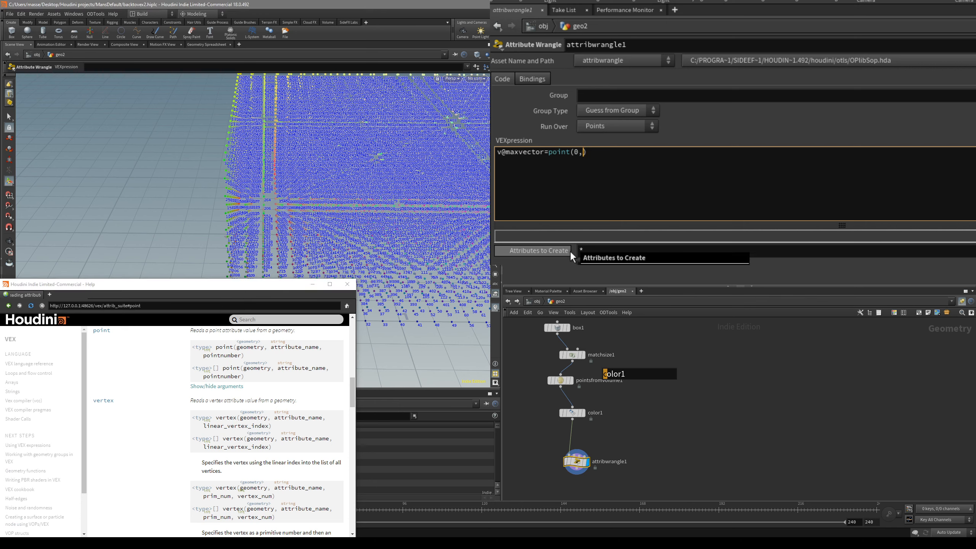
type(" \"\"")
type("P")
key("Right")
type(",")
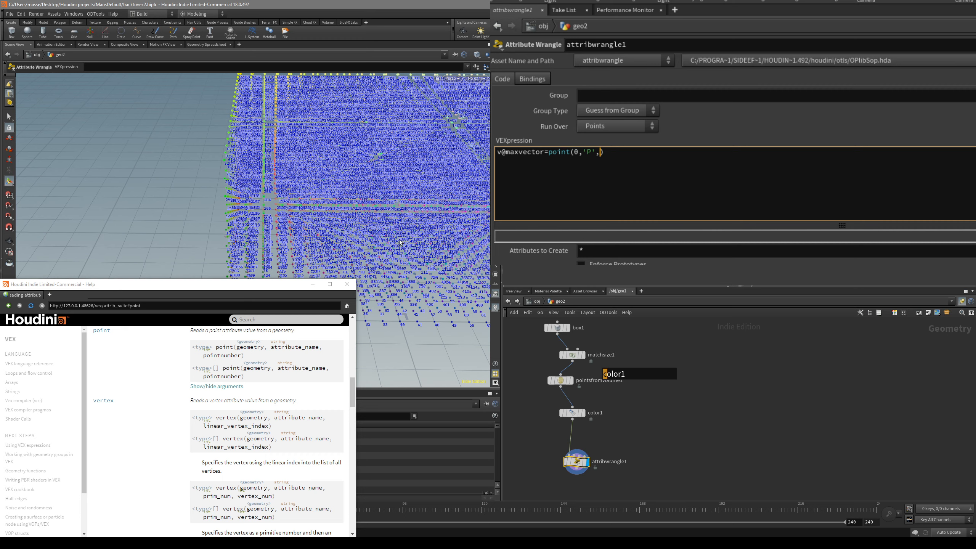
- Put the help window away and inspect color1's last point rows and the coloured point block
left_click(314, 284)
scroll(474, 460, "down", 2)
left_click_drag(496, 425, 494, 483)
left_click(591, 413)
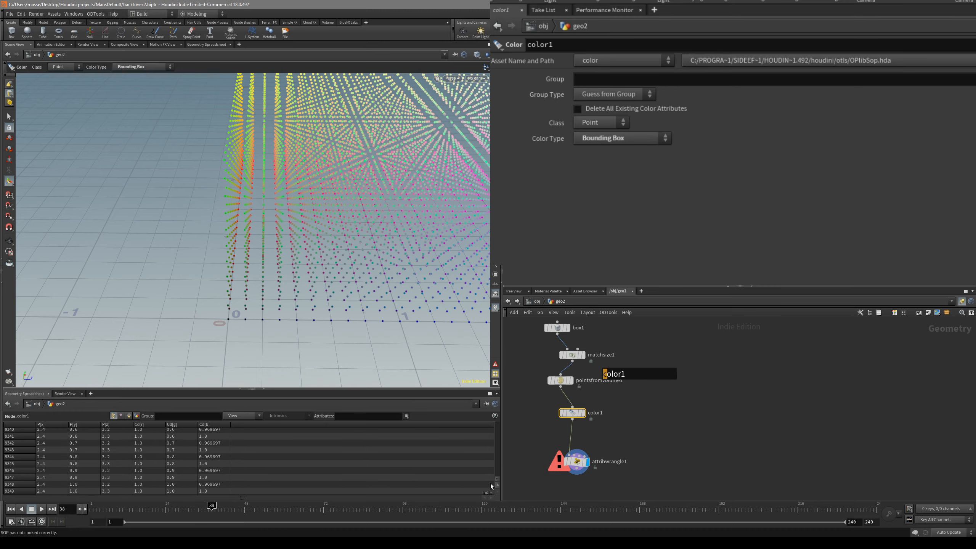
key("Escape")
left_click_drag(334, 268, 283, 254)
key("Return")
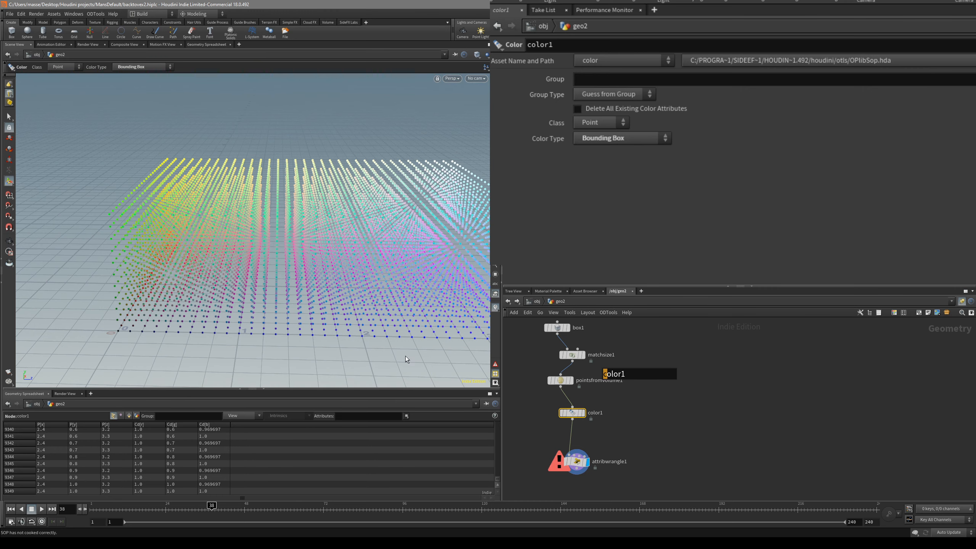
left_click(576, 461)
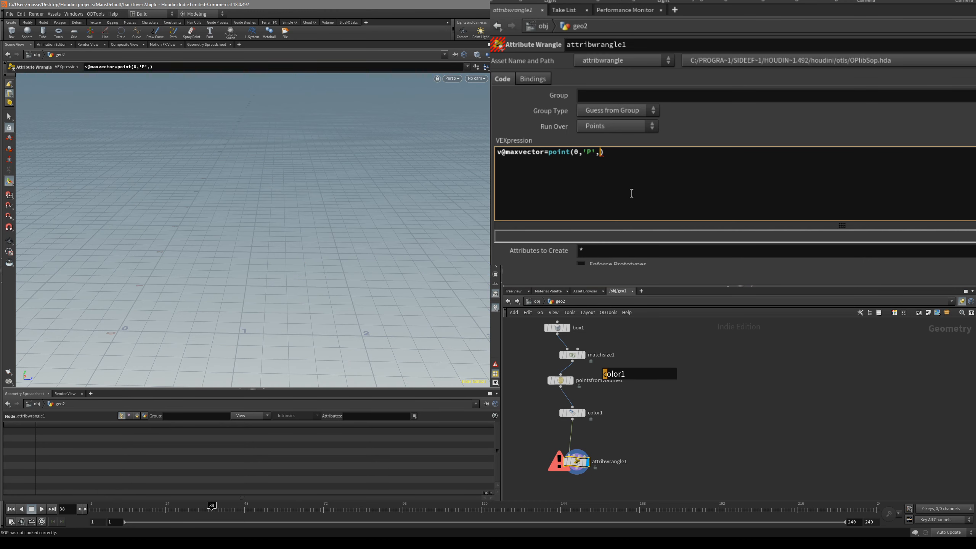
type("@ptnum")
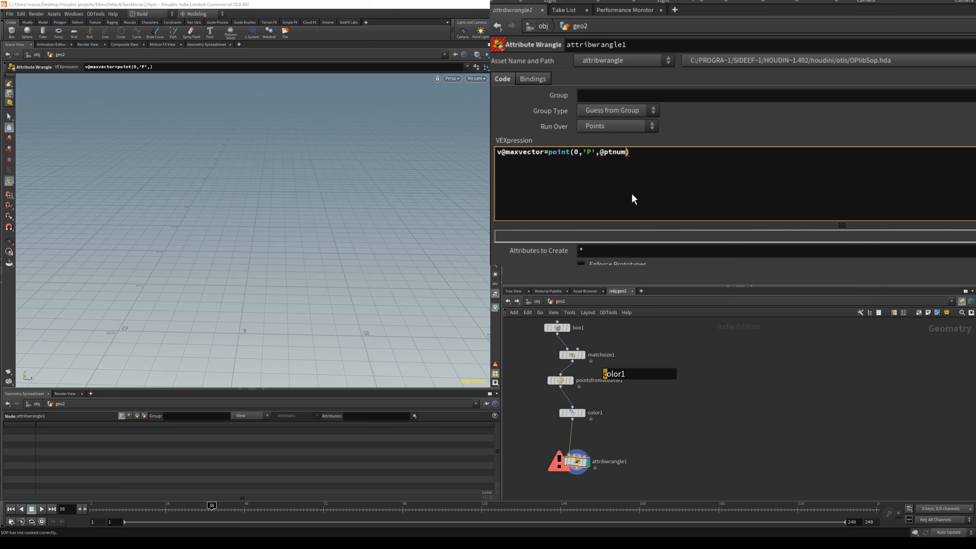
type("-1")
left_click(693, 157)
type(";")
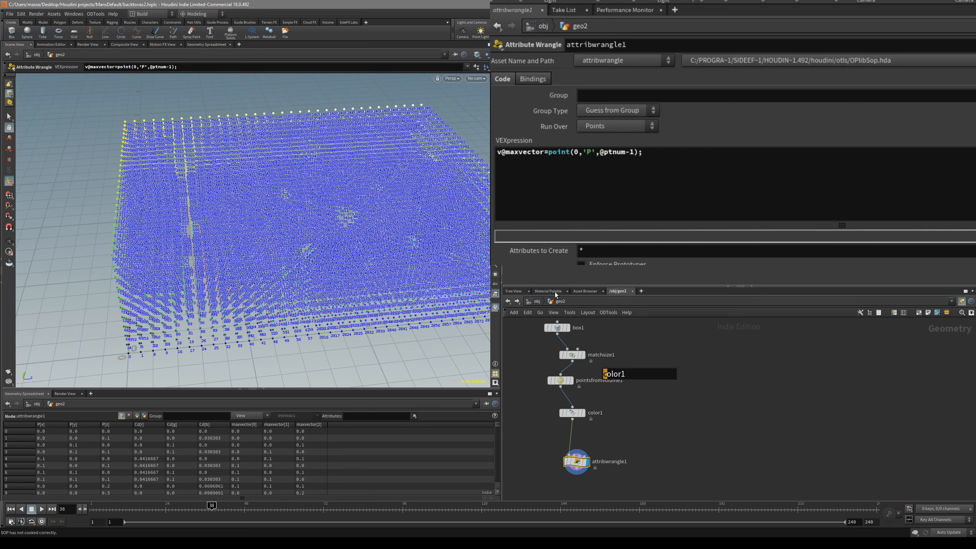
- Compare the maxvector values with the point positions in the first and last spreadsheet rows
left_click_drag(497, 430, 497, 479)
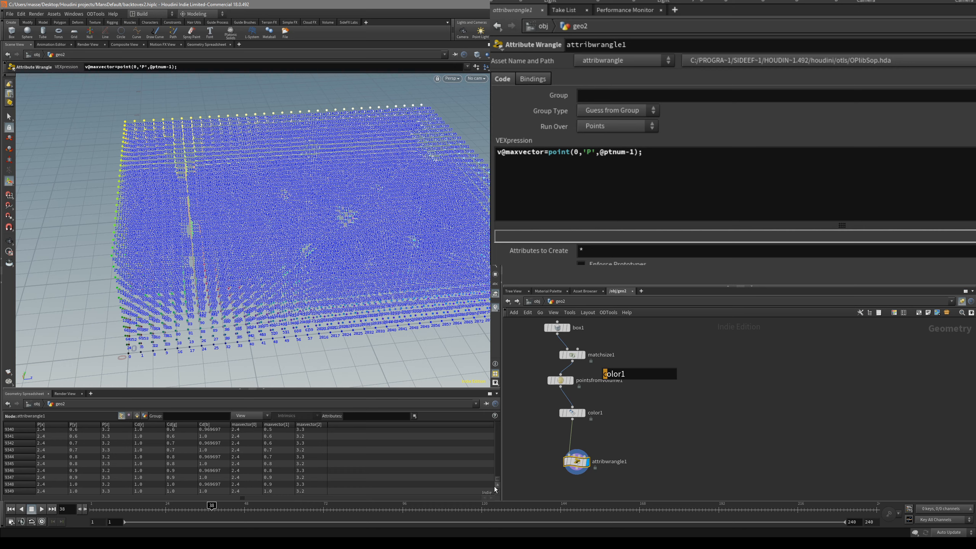
left_click_drag(497, 478, 498, 422)
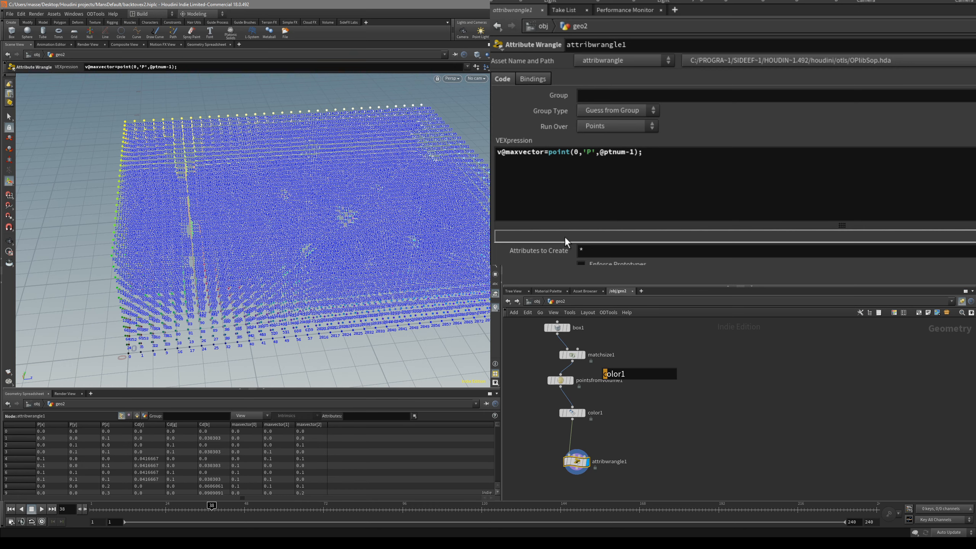
left_click(637, 160)
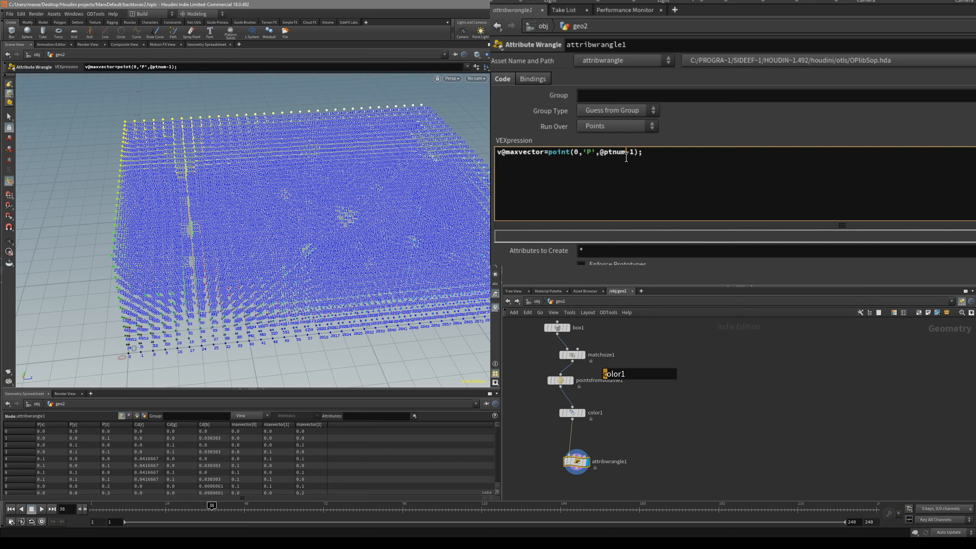
left_click_drag(497, 426, 498, 478)
- Duplicate the maxvector line onto a second line of the wrangle code
left_click(660, 149)
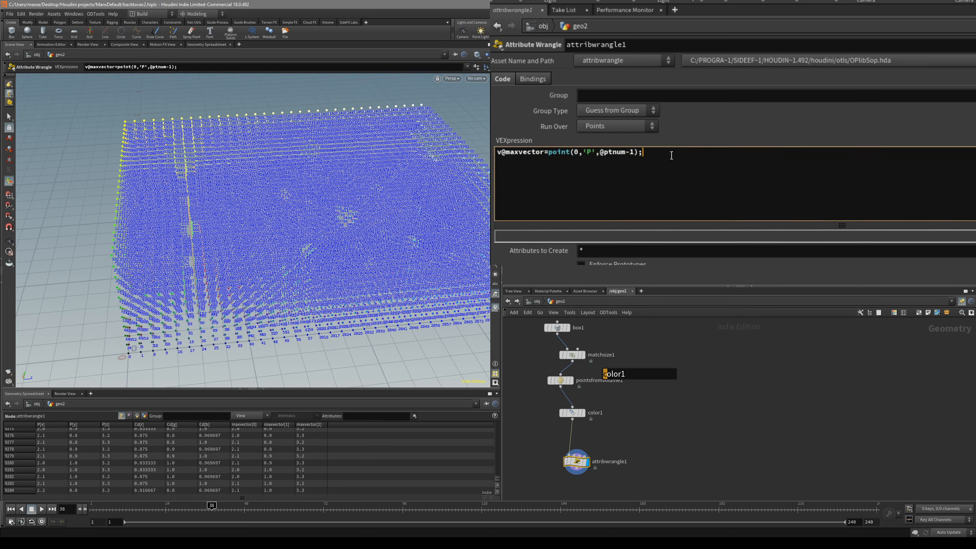
key("ctrl+a")
key("ctrl+c")
left_click(580, 174)
key("Return")
key("ctrl+v")
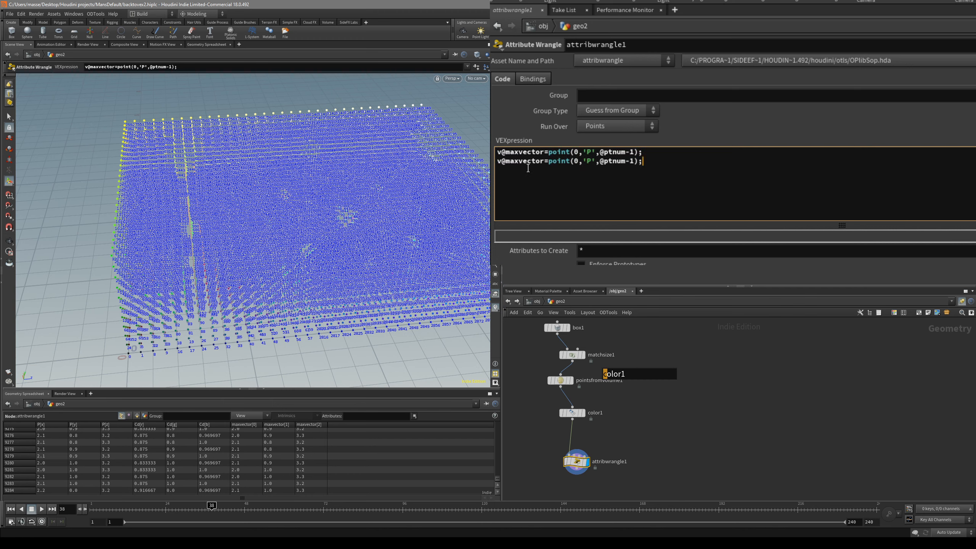
- Turn the duplicated line into v@minvector=point(0,'P',0); and apply the code
left_click_drag(520, 163, 513, 166)
type("in")
left_click(635, 170)
key("BackSpace")
key("BackSpace")
key("BackSpace")
key("BackSpace")
key("BackSpace")
key("BackSpace")
key("BackSpace")
key("BackSpace")
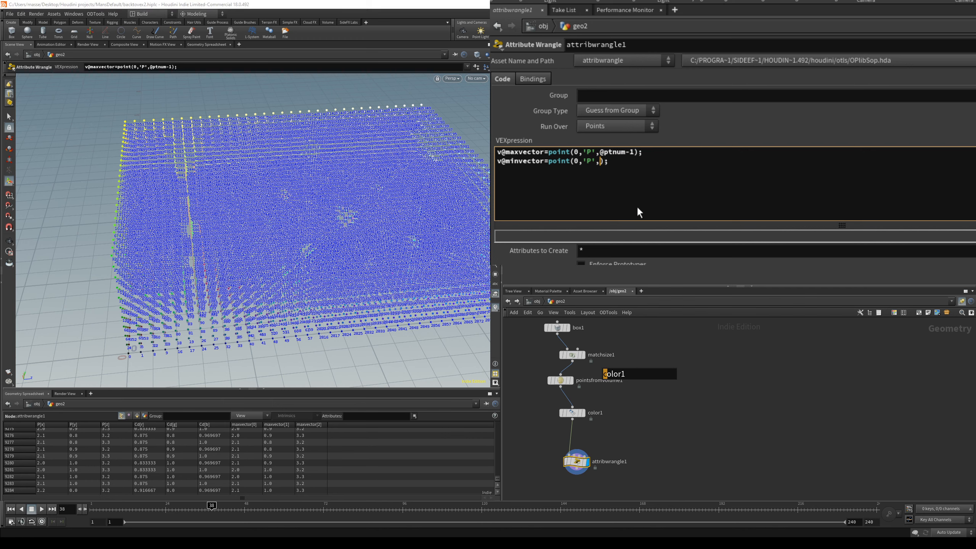
type("0")
left_click_drag(397, 141, 394, 183, "alt")
key("Return")
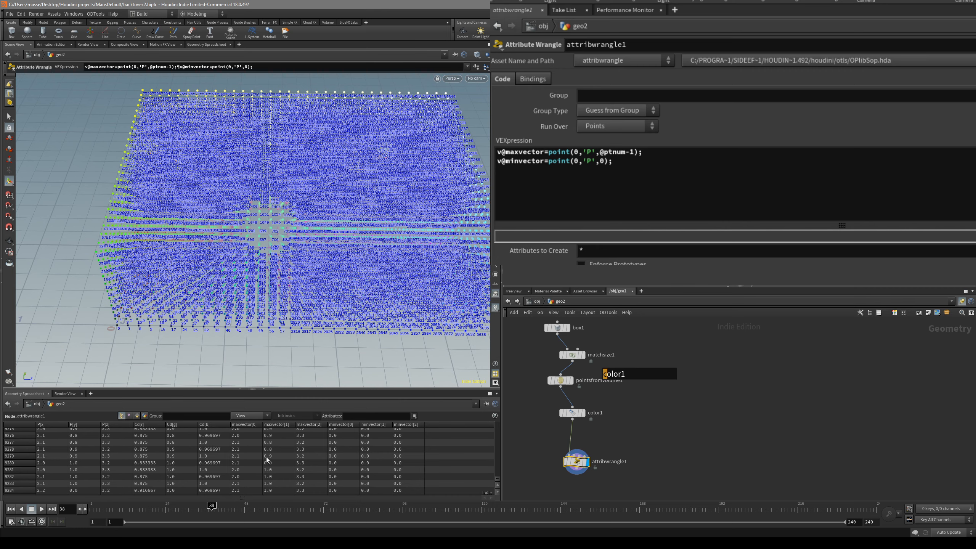
- Convert maxvector and minvector from attributes to local variables by replacing v@ with the vector type, and apply
left_click(536, 173)
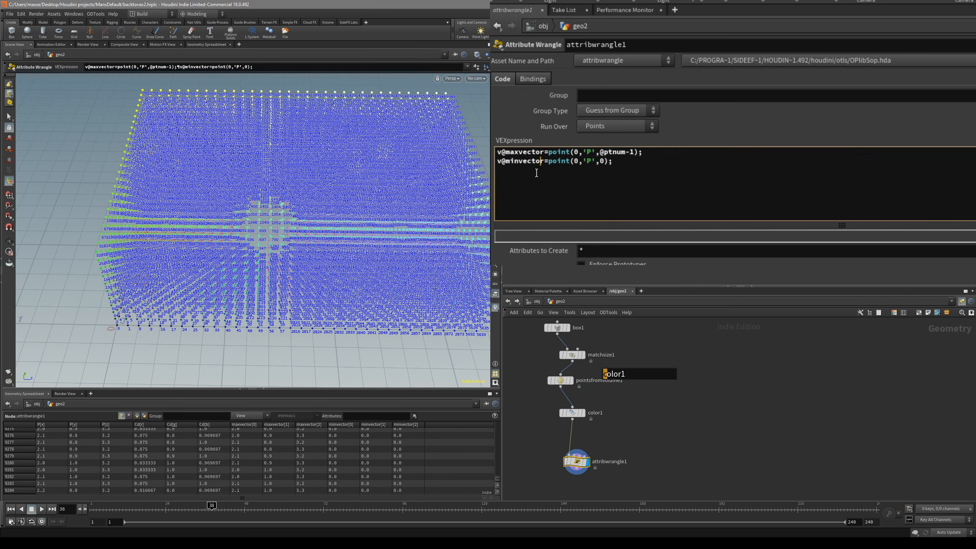
mouse_move(506, 152)
left_mouse_down()
mouse_move(497, 161)
mouse_move(497, 150)
left_mouse_up()
left_click(504, 161)
type("vector")
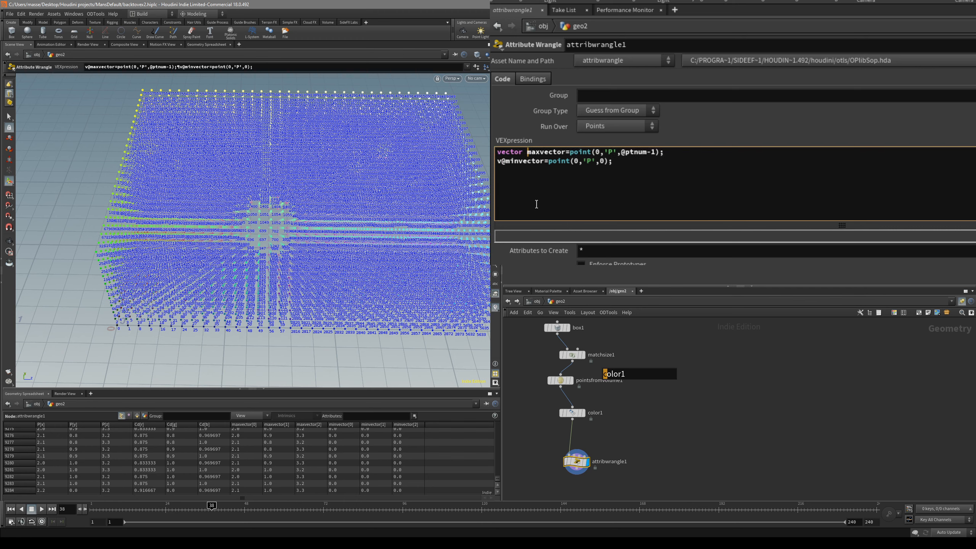
left_click_drag(506, 161, 497, 161)
type("vector")
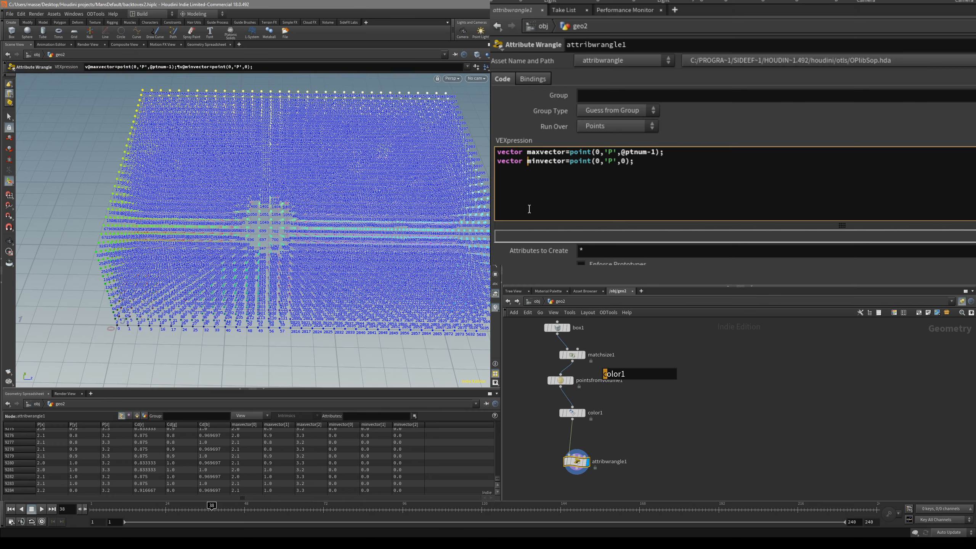
left_click_drag(424, 223, 425, 212, "alt")
left_click(554, 210)
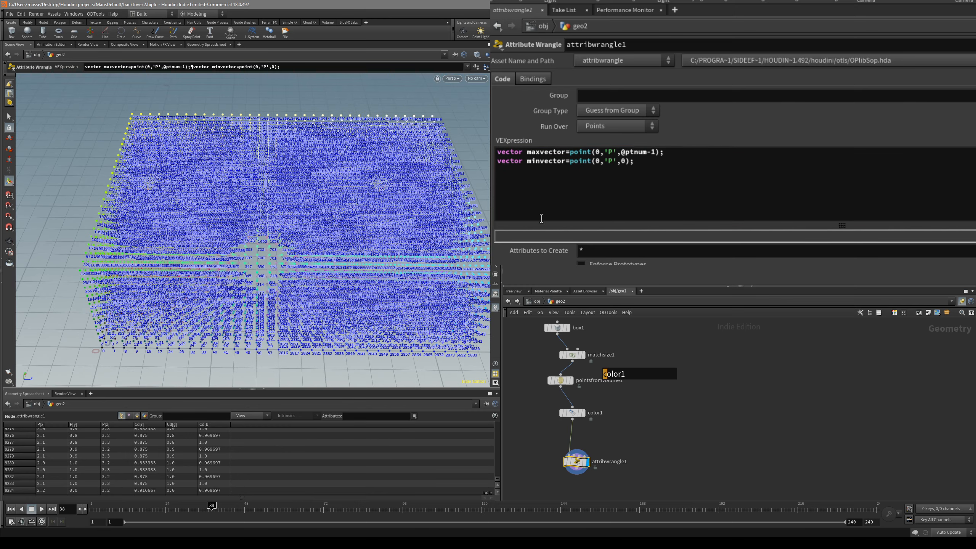
left_click(660, 175)
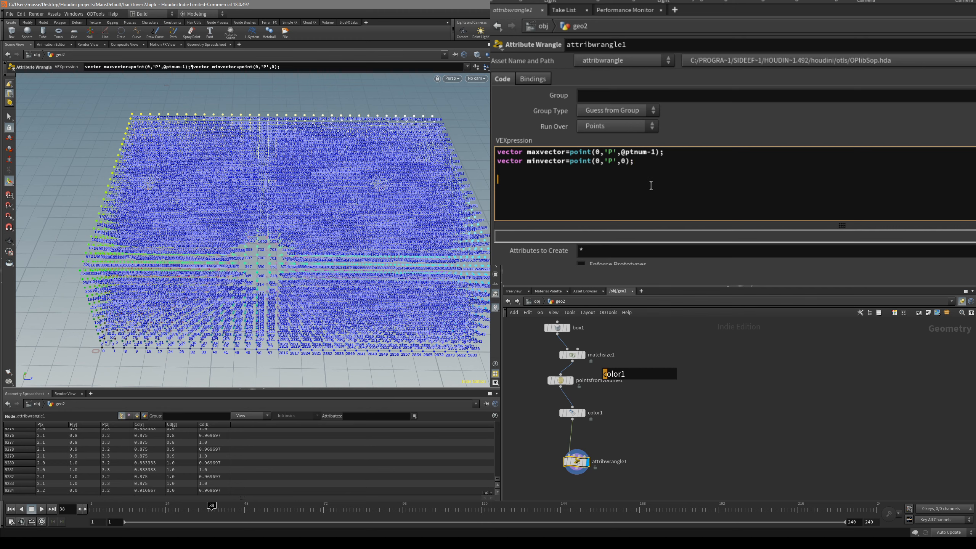
key("Return")
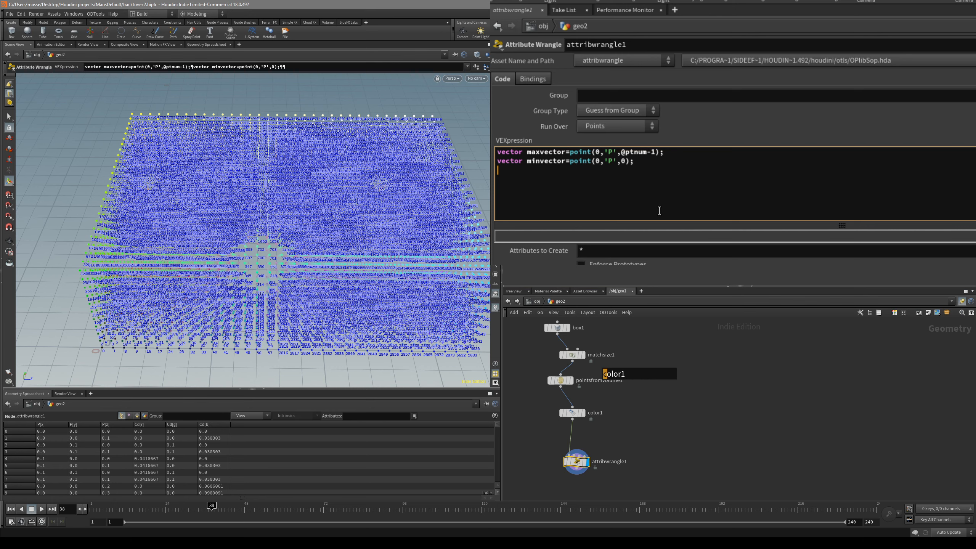
type("@Cc=fit")
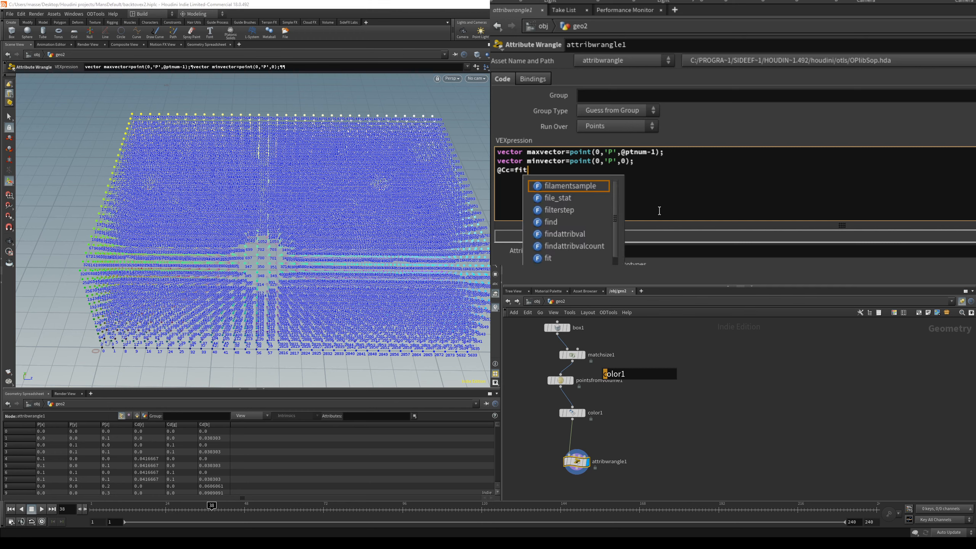
type("(")
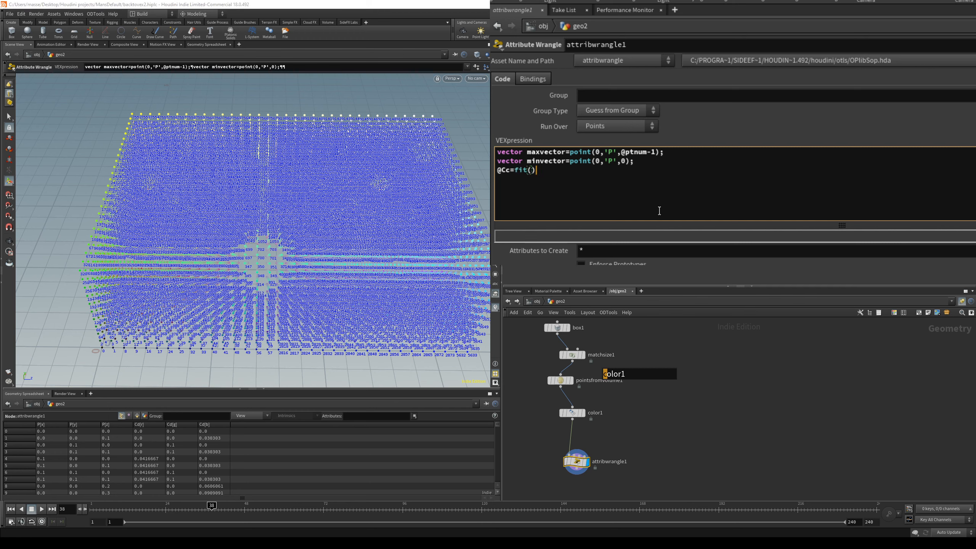
- Look up the VEX help for the fit function and read its vector argument signature
left_click(524, 171)
key("F1")
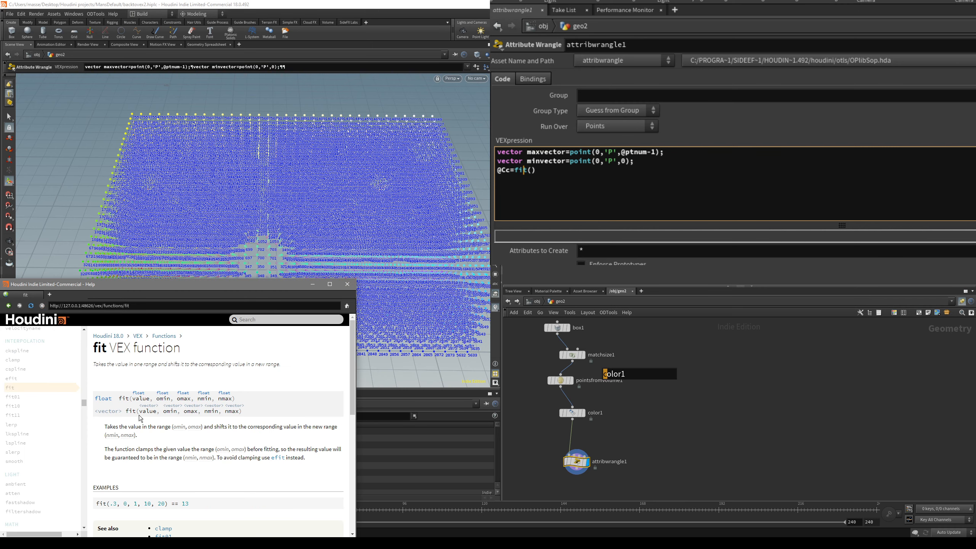
mouse_move(126, 412)
left_mouse_down()
mouse_move(259, 414)
mouse_move(106, 404)
left_mouse_up()
left_click(99, 413)
- Enter @P and minvector as the first two arguments of the fit call
left_click(555, 181)
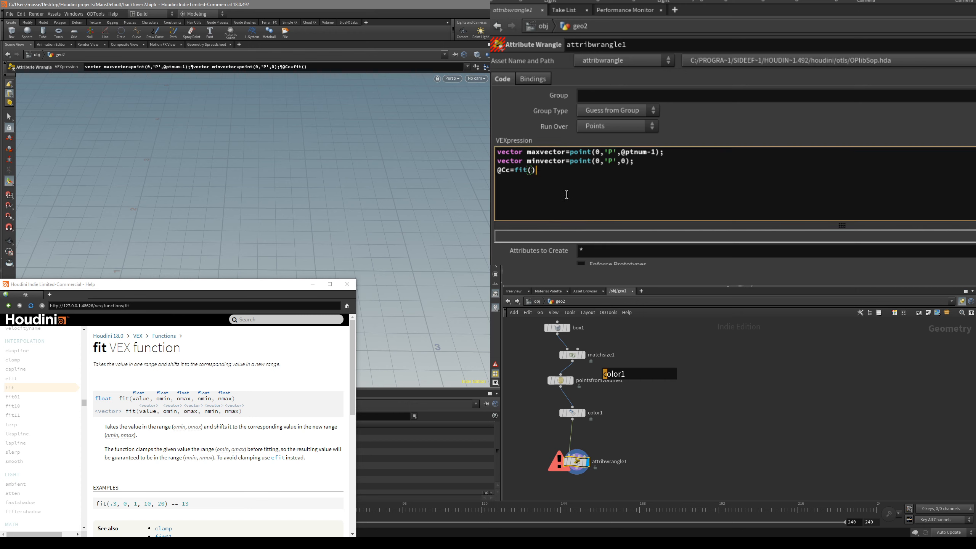
key("BackSpace")
type("@P,")
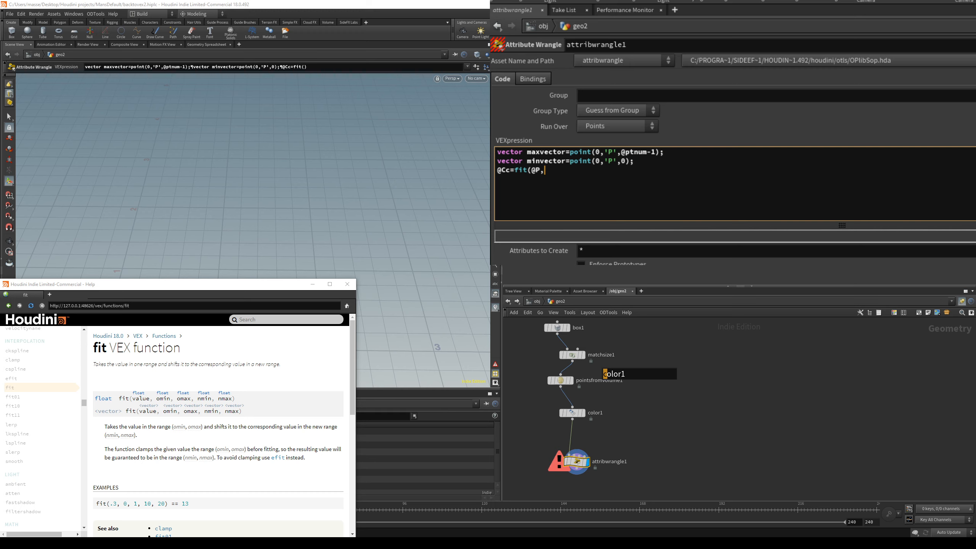
left_click(613, 179)
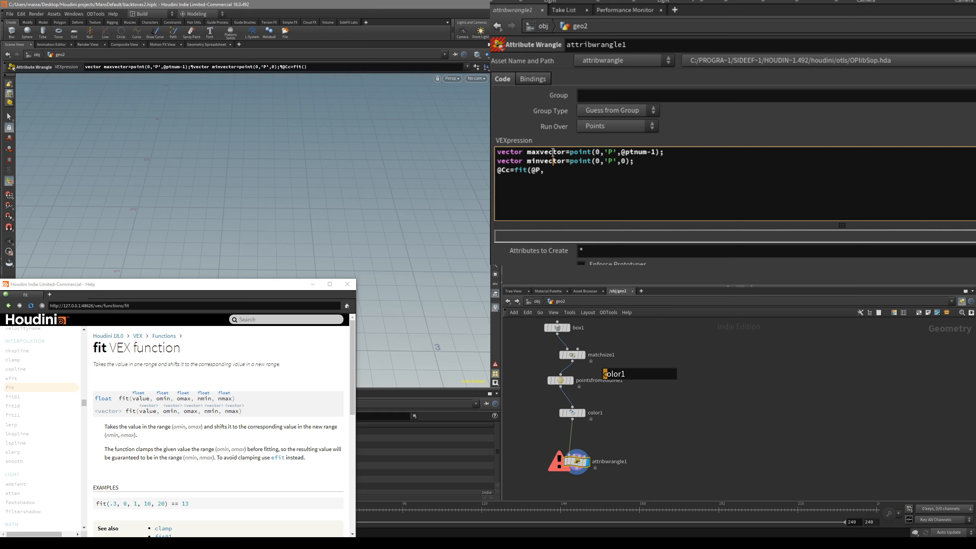
double_click(547, 164)
key("ctrl+c")
left_click(580, 179)
key("ctrl+v")
- Add maxvector, 0 and 1 as the remaining fit arguments, close the statement and apply the code
double_click(557, 156)
key("ctrl+c")
left_click(601, 178)
type(",")
key("ctrl+v")
type(",")
key("BackSpace")
type(",0,1)")
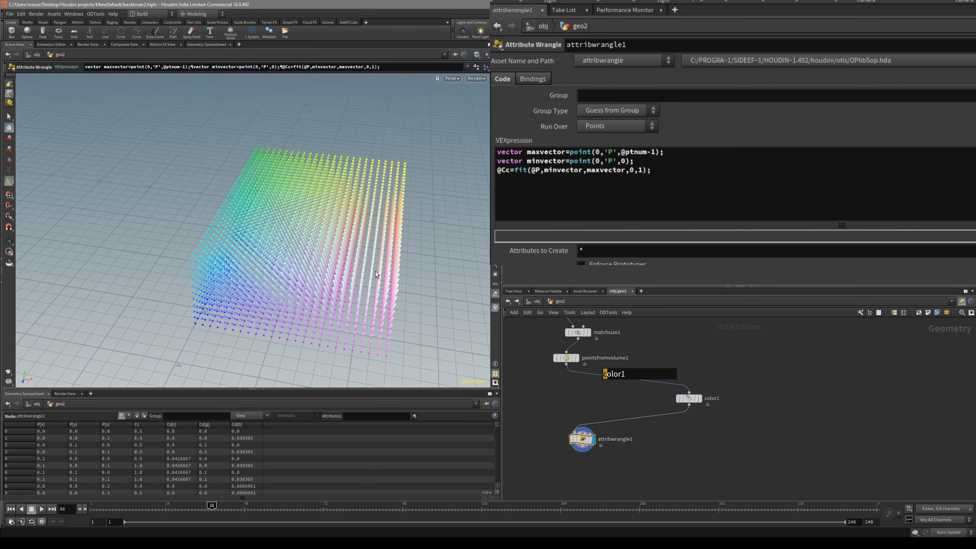
left_click(689, 399)
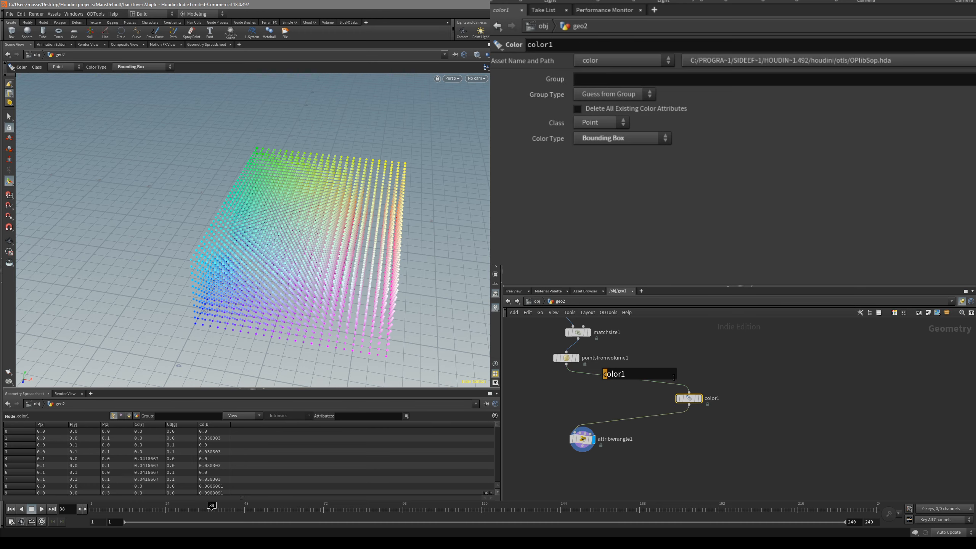
left_click(582, 439)
left_click(534, 203)
left_click(506, 173)
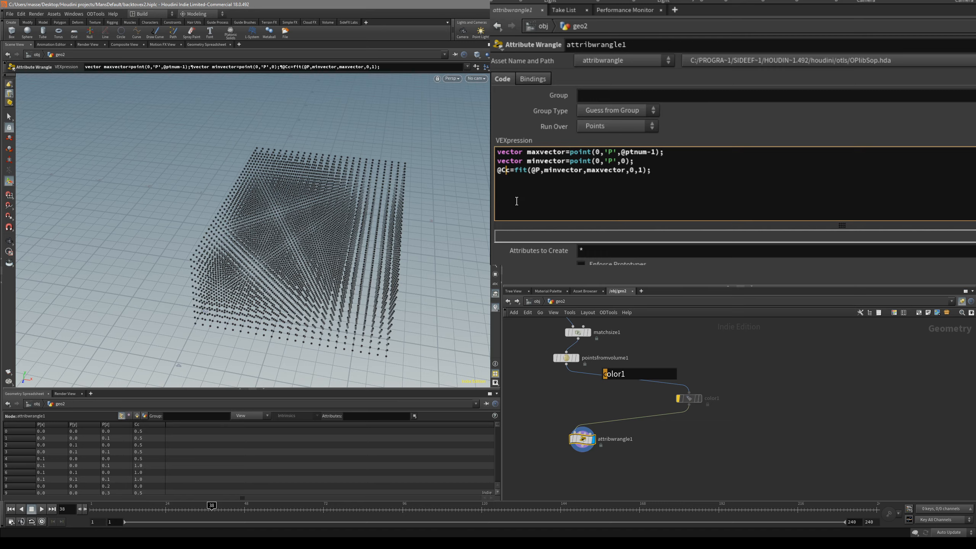
left_click_drag(338, 208, 354, 223, "alt")
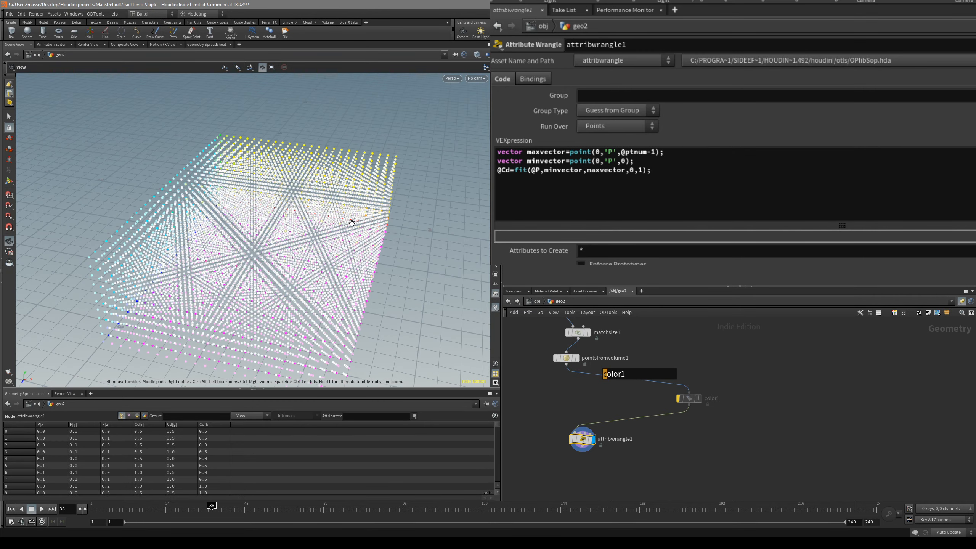
left_click(646, 159)
double_click(637, 152)
left_click(641, 170)
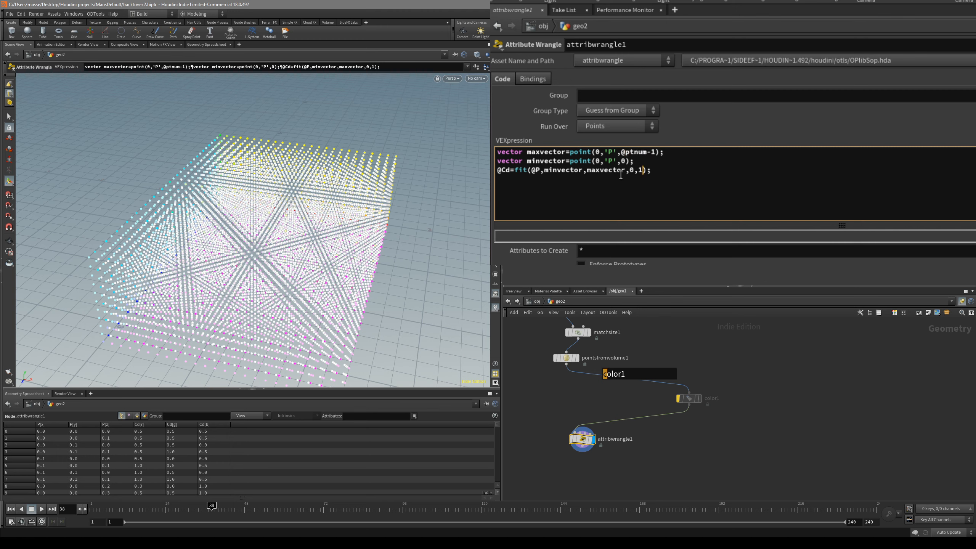
left_click_drag(625, 151, 642, 153)
left_click(642, 153)
left_click(426, 521)
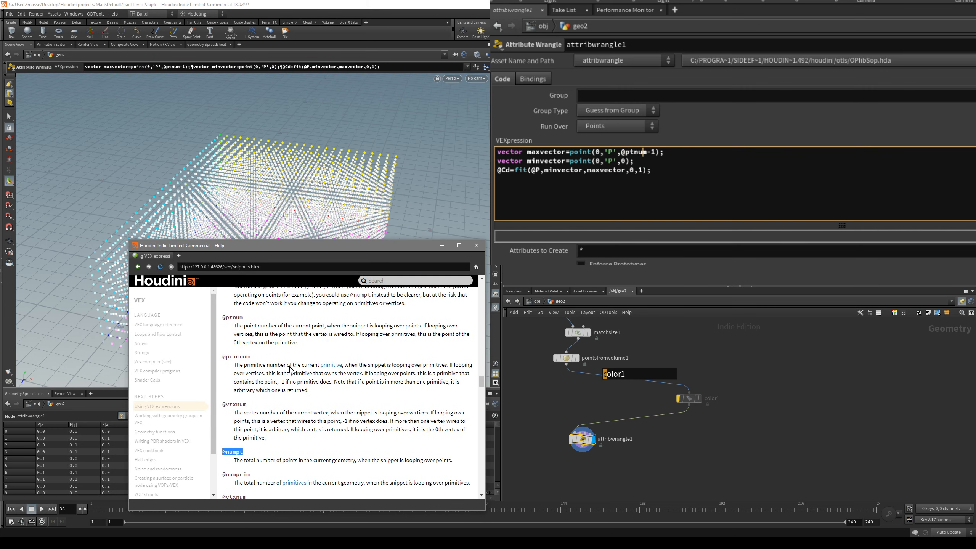
scroll(298, 384, "down", 3)
left_click_drag(230, 430, 232, 439)
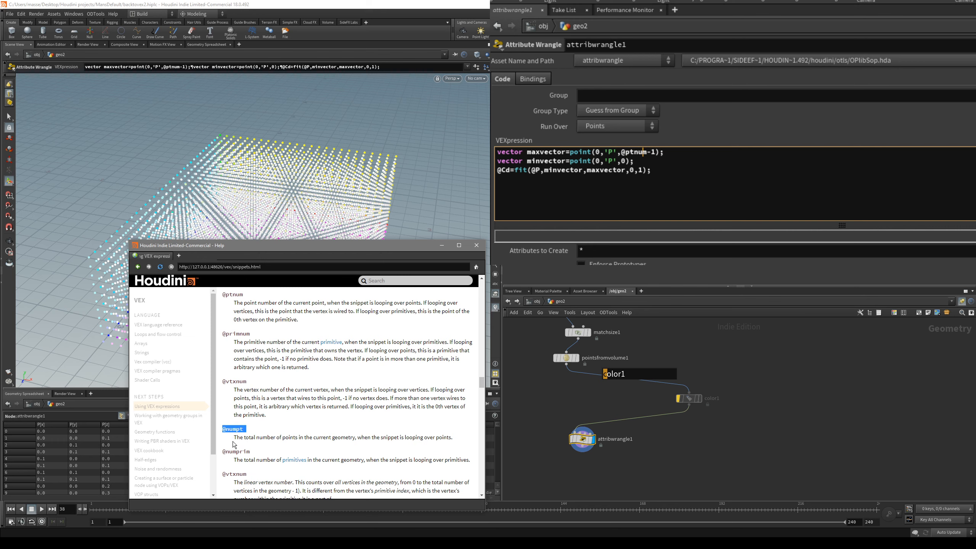
left_click(319, 444)
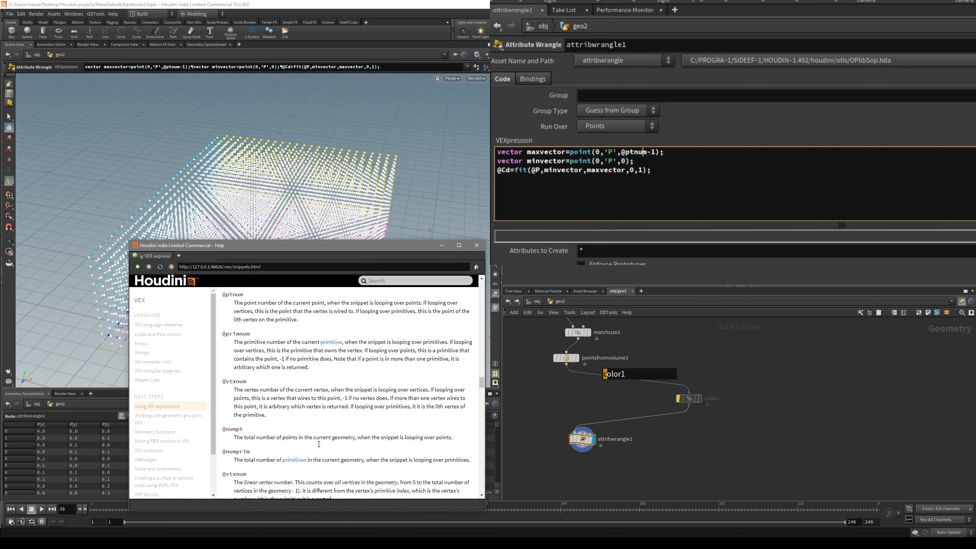
left_click_drag(219, 430, 260, 437)
left_click(260, 438)
left_click_drag(648, 153, 621, 154)
scroll(91, 445, "down", 2)
left_click_drag(215, 248, 262, 260)
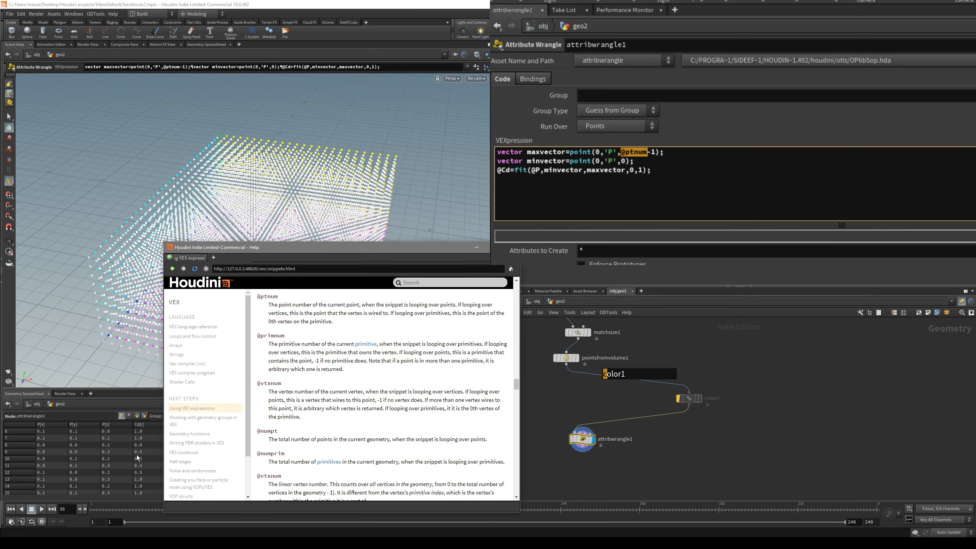
scroll(142, 475, "down", 1)
left_click_drag(282, 433, 259, 433)
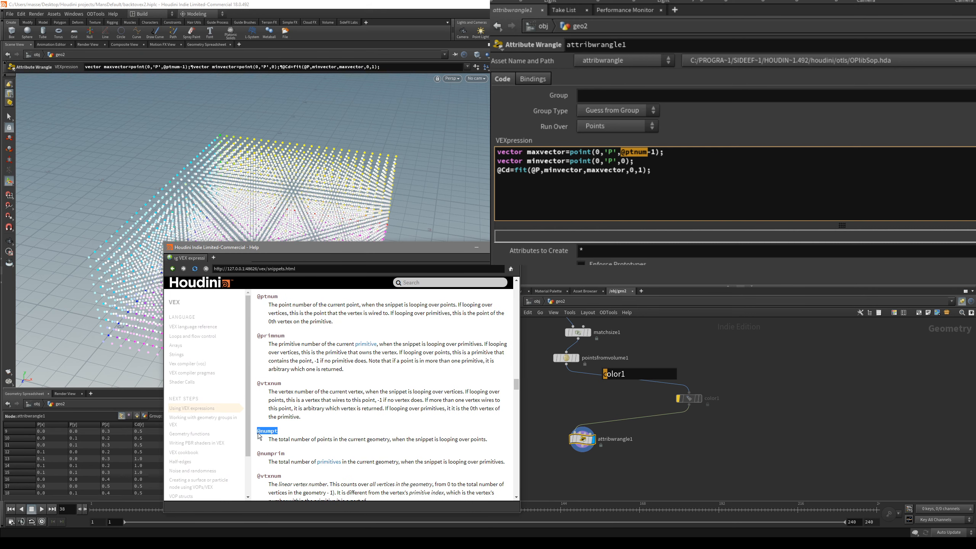
left_click(476, 248)
left_click(669, 149)
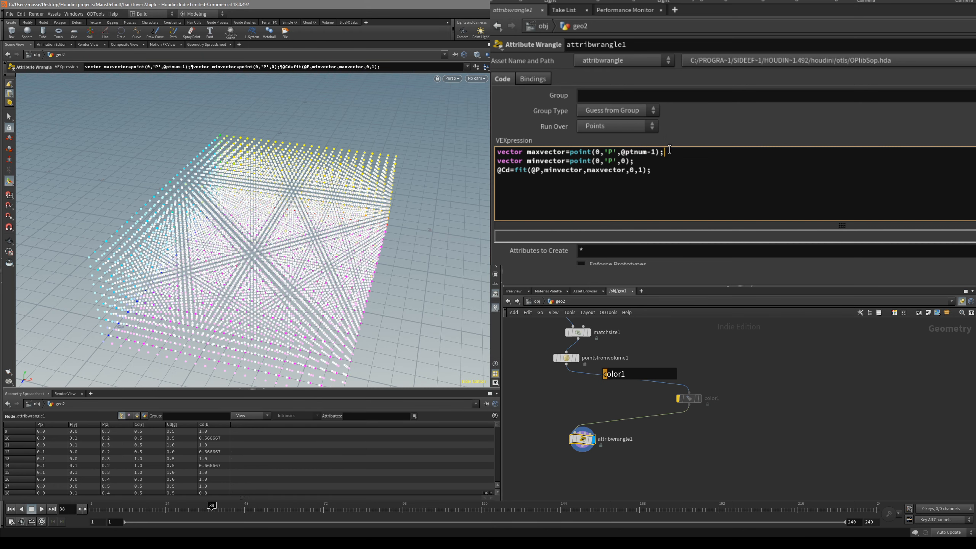
left_click_drag(621, 152, 641, 153)
key("ctrl+v")
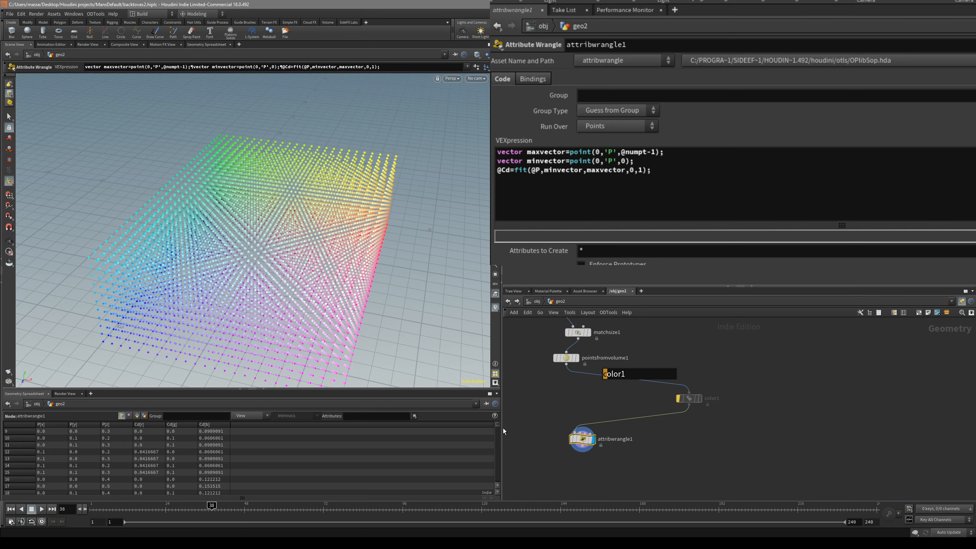
left_click_drag(499, 424, 426, 482)
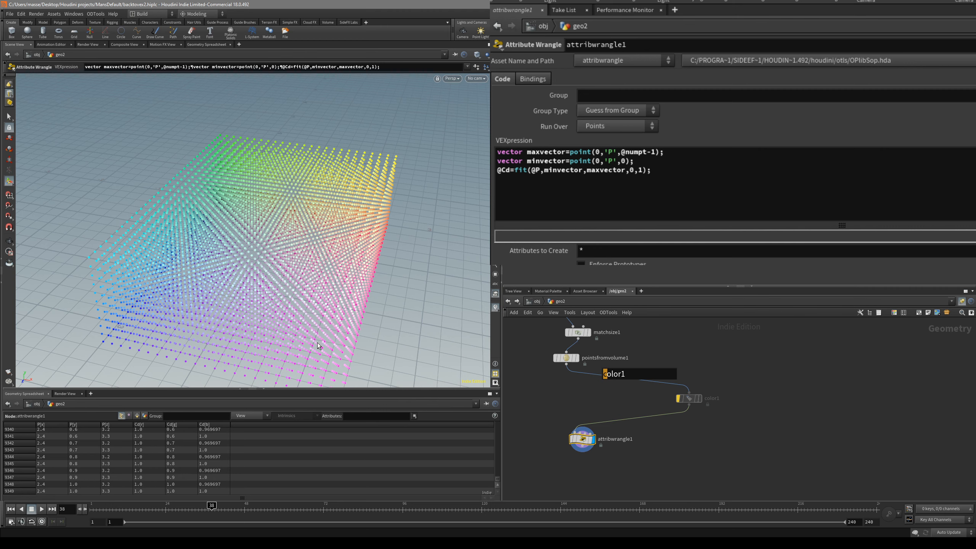
left_click(658, 161)
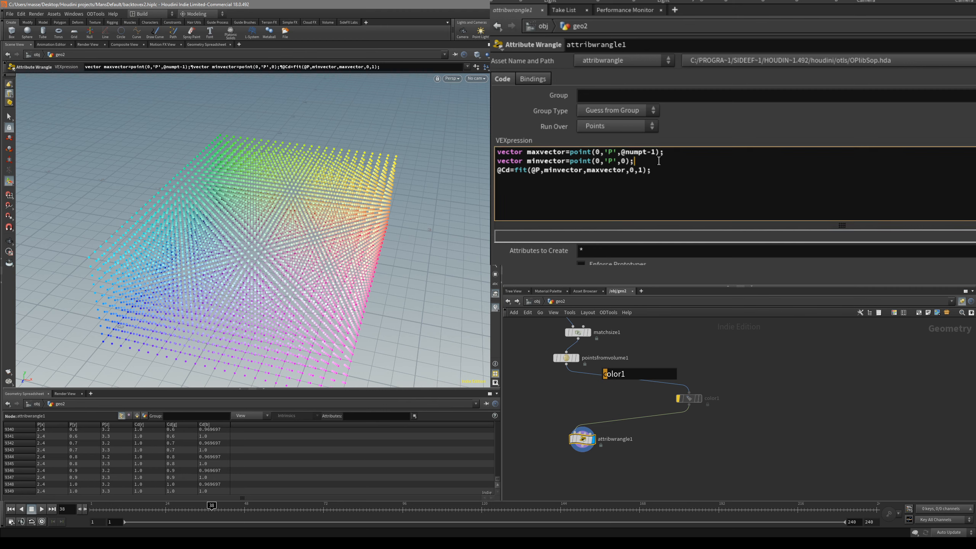
- Re-enable color1 and switch the display between color1 and attribwrangle1 to compare their point colours
middle_click_drag(624, 386, 592, 400)
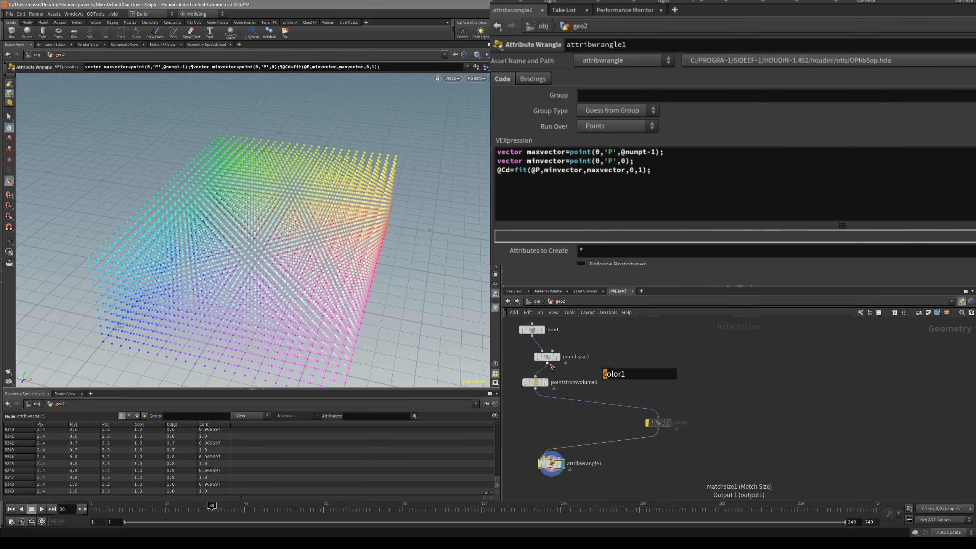
left_click(655, 423)
key("r")
key("q")
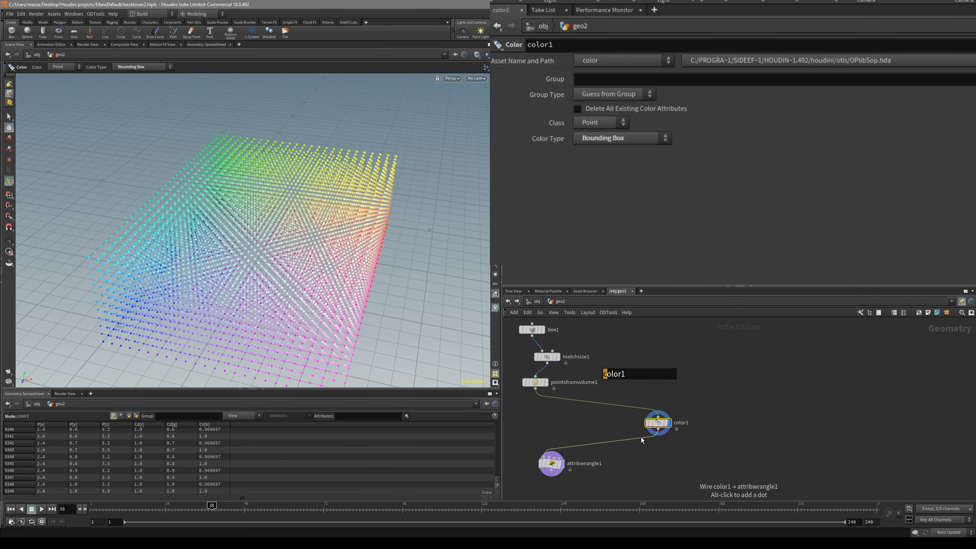
key("r")
key("r")
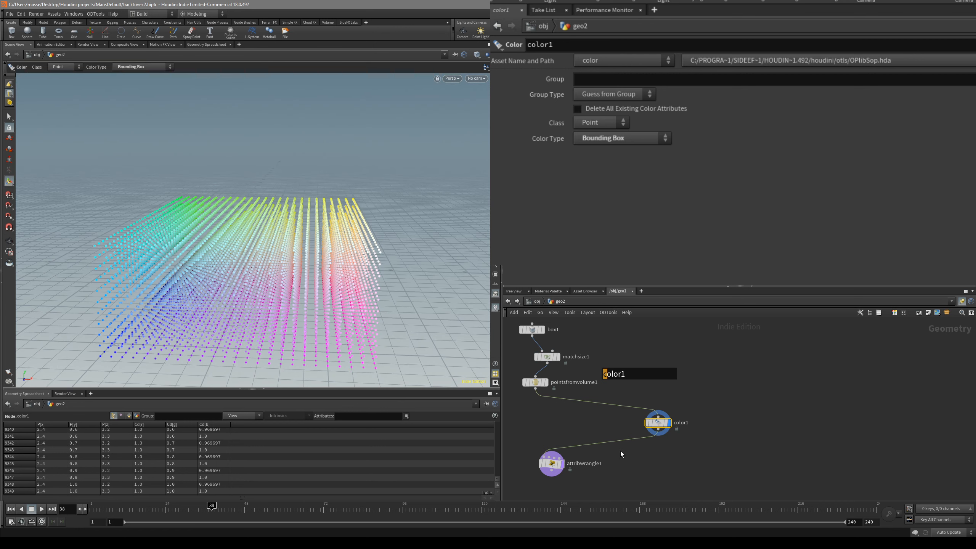
left_click(562, 464)
left_click(669, 423)
middle_click_drag(584, 472, 615, 454)
left_click(592, 445)
left_click(686, 405)
left_click(582, 446)
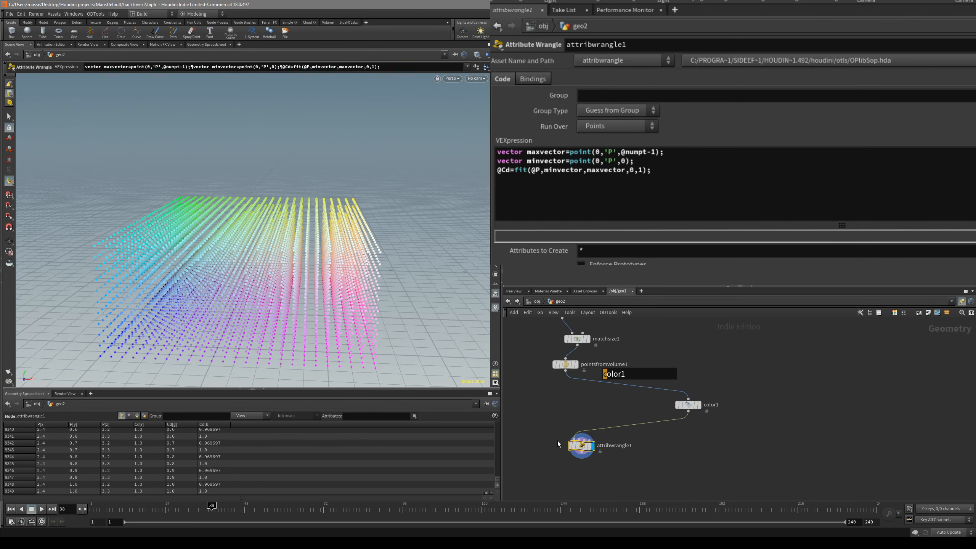
- Bypass color1 again so that attribwrangle1 alone colours the points
mouse_move(675, 435)
middle_mouse_down()
mouse_move(653, 443)
mouse_move(663, 431)
middle_mouse_up()
left_click_drag(705, 382, 663, 425)
key("b")
left_click_drag(590, 458, 545, 423)
left_click(669, 402)
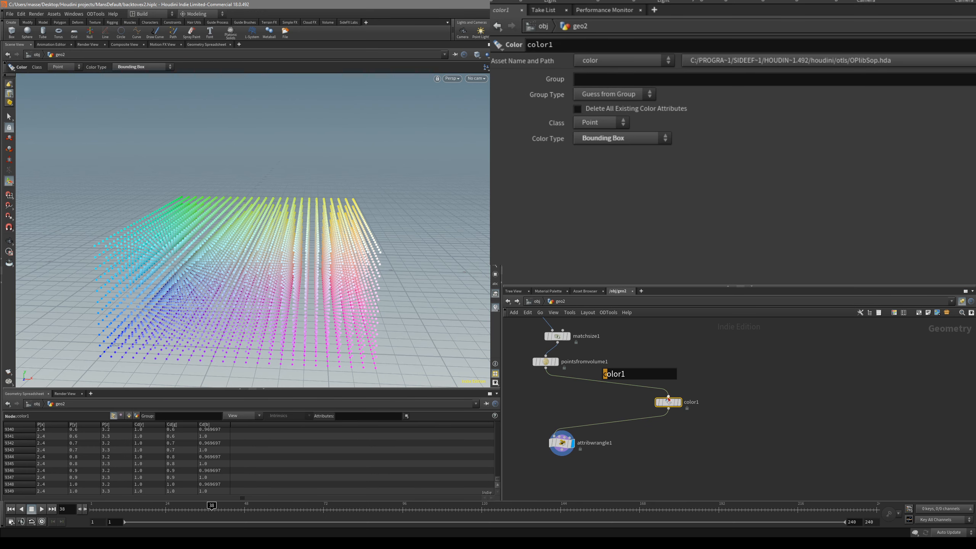
key("b")
- Enlarge box1 with its viewport handles to a size of about 3.0 by 3.34 by 4.77
middle_click_drag(695, 373, 717, 435)
left_click(564, 371)
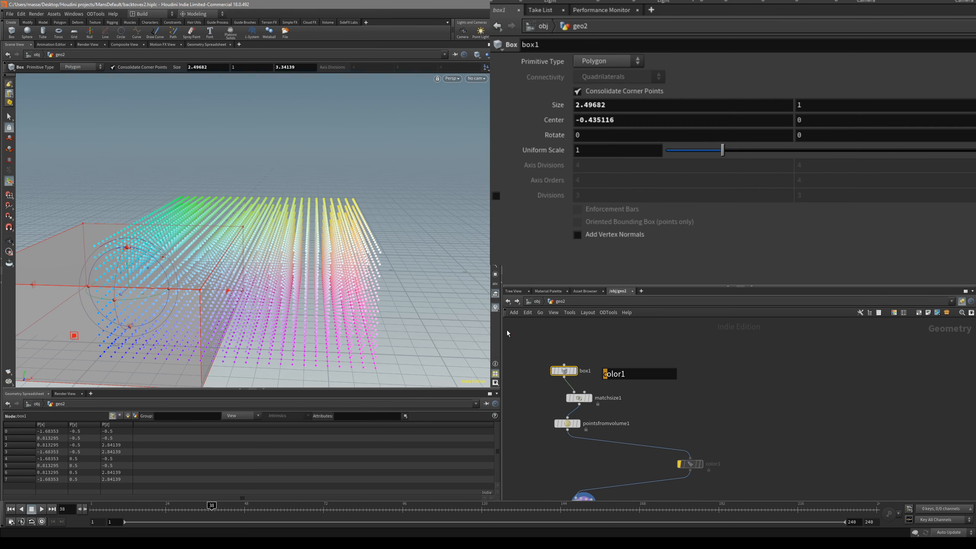
right_click_drag(303, 260, 270, 276, "alt")
key("Return")
left_click_drag(162, 248, 160, 166)
left_click_drag(244, 245, 277, 246)
right_click_drag(275, 246, 200, 249, "alt")
mouse_move(201, 249)
left_mouse_down("alt")
mouse_move(165, 280)
mouse_move(207, 266)
mouse_move(154, 279)
mouse_move(188, 255)
left_mouse_up("alt")
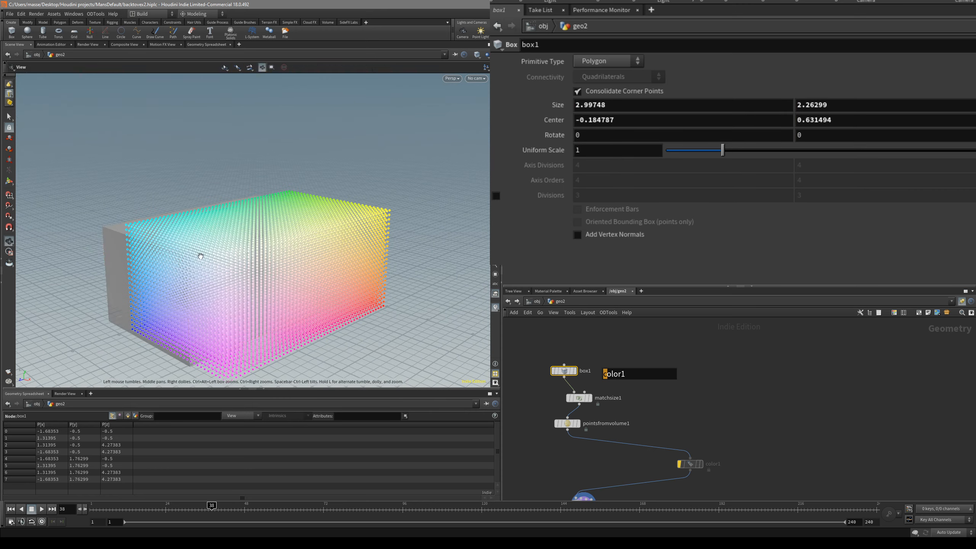
left_click_drag(228, 314, 233, 356)
left_click_drag(233, 357, 265, 266, "alt")
right_click_drag(264, 266, 218, 286, "alt")
left_click_drag(219, 286, 265, 312, "alt")
- Take color1 out of the chain so pointsfromvolume1 feeds attribwrangle1 directly, with attribwrangle1 selected
middle_click_drag(640, 494, 616, 420)
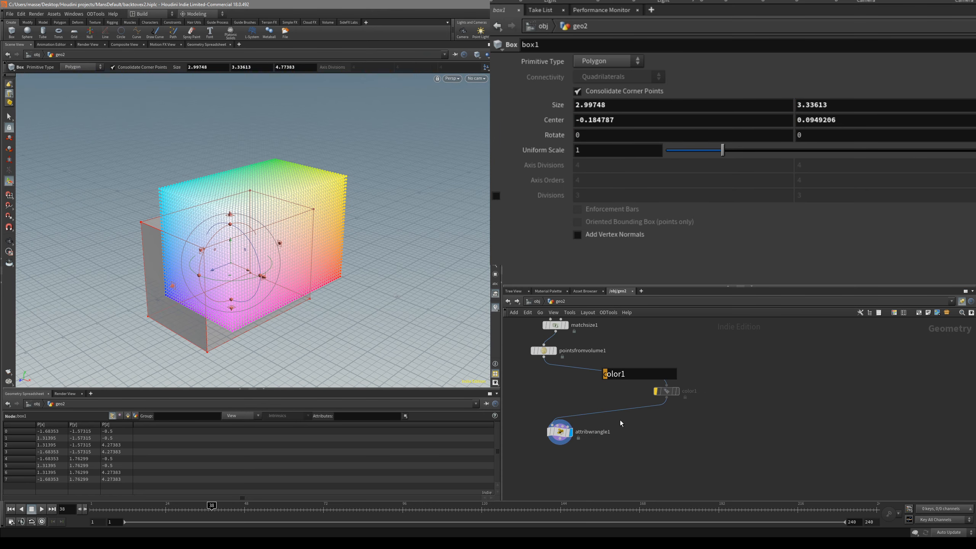
left_click(560, 432)
left_click_drag(263, 241, 318, 248, "alt")
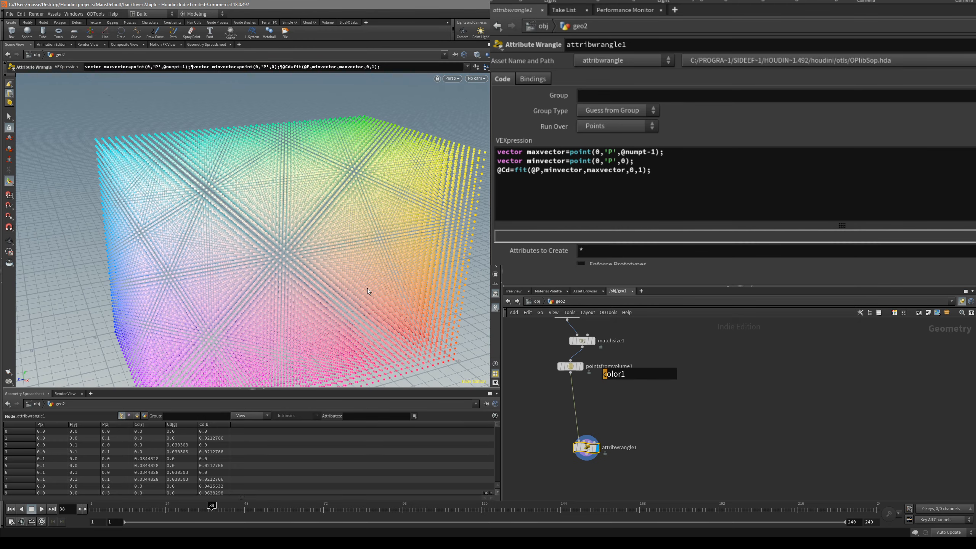
- Inspect the wrangle's colour gradient across the enlarged point box from several angles
left_click_drag(360, 289, 284, 326, "alt")
key("Return")
key("Escape")
key("Return")
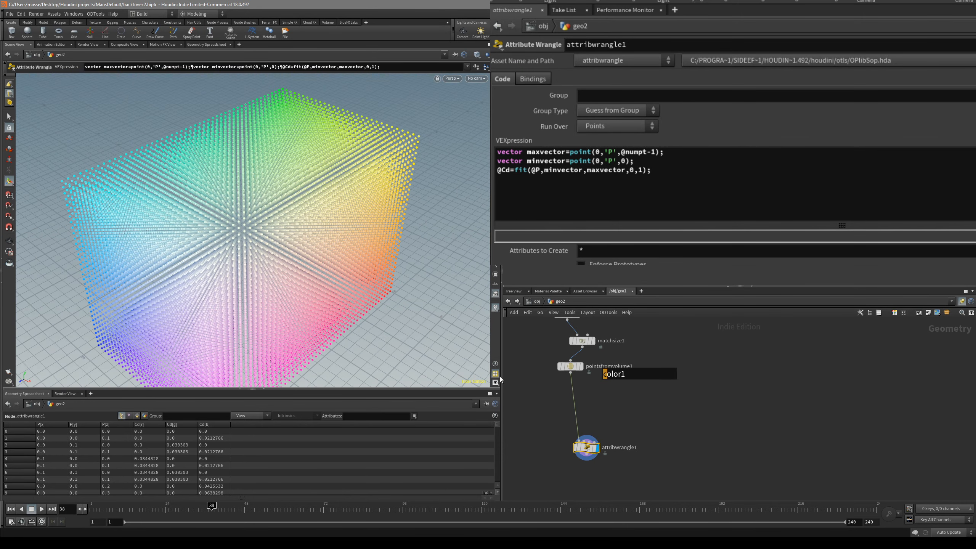
left_click(556, 361)
key("r")
left_click_drag(612, 421, 550, 473)
key("r")
left_click_drag(247, 269, 295, 247, "alt")
right_click_drag(295, 247, 386, 225, "alt")
left_click_drag(386, 225, 359, 285, "alt")
key("Return")
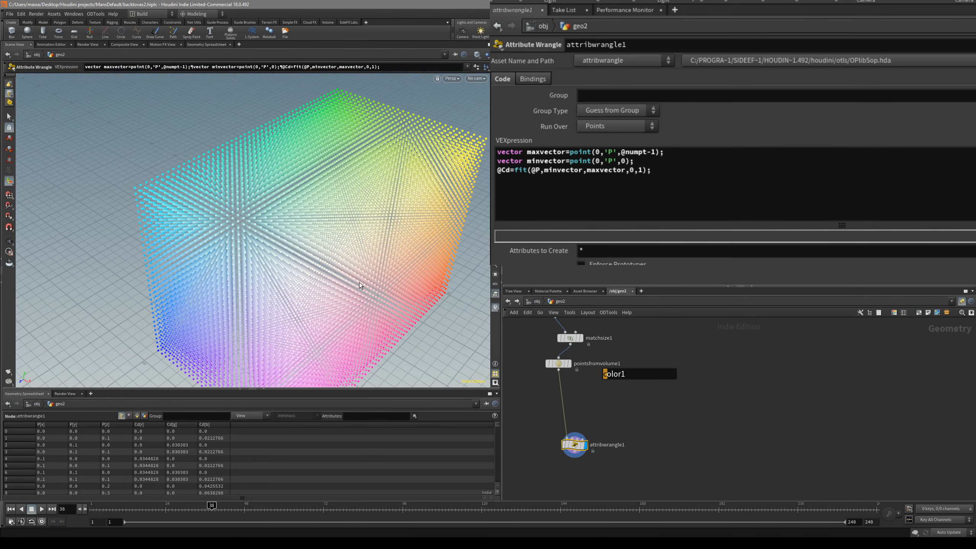